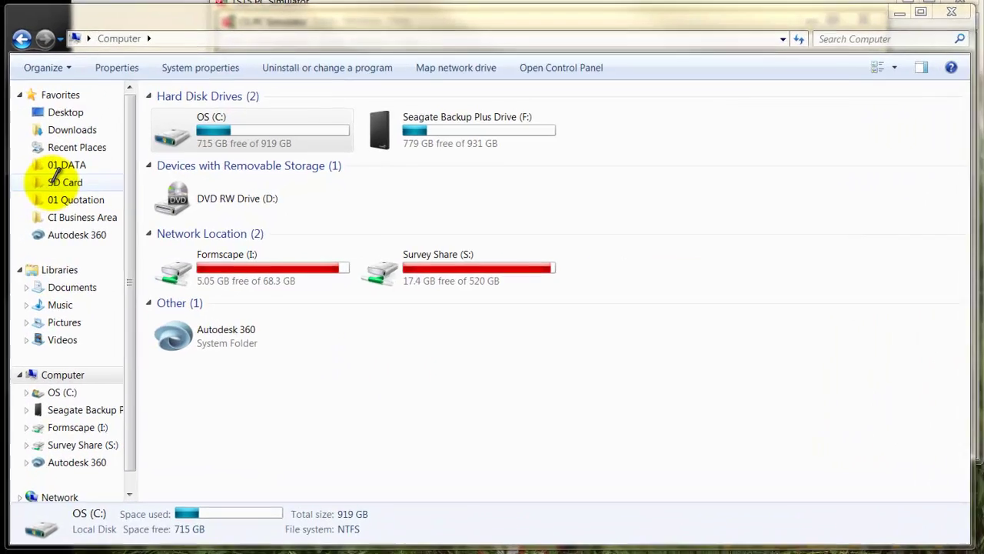
Step: Open the SD Card's Data folder in Explorer and select Road Design 3D.dxf
click(118, 196)
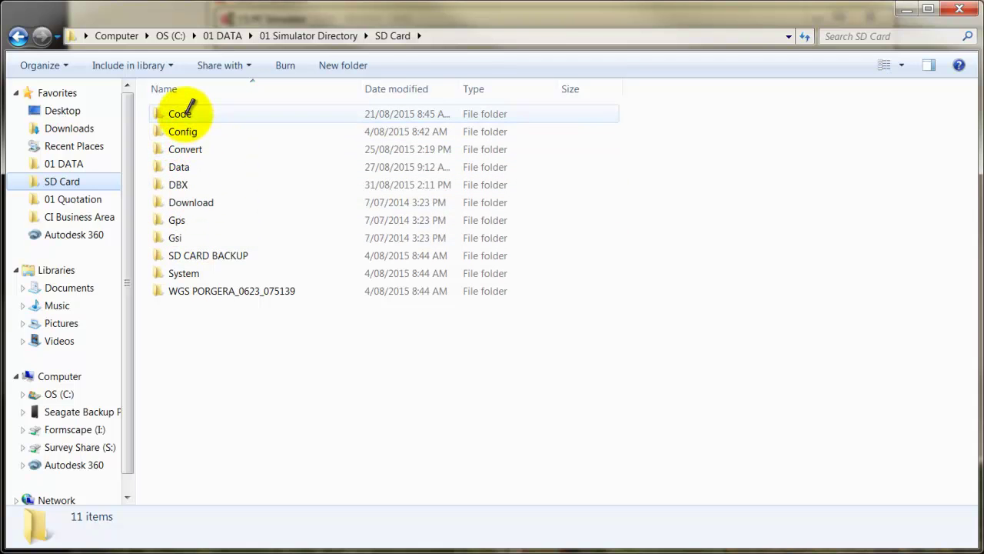
double_click(186, 163)
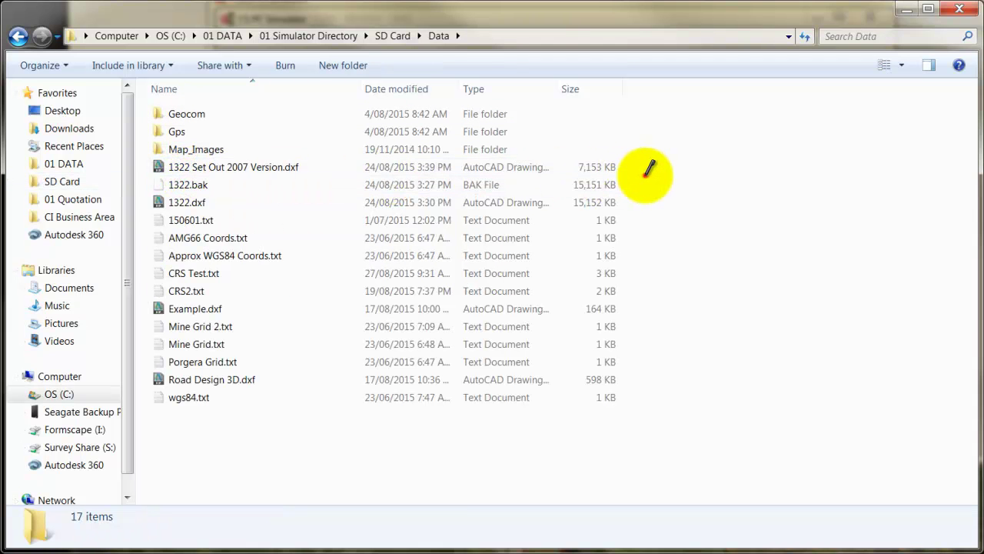
mouse_move(226, 164)
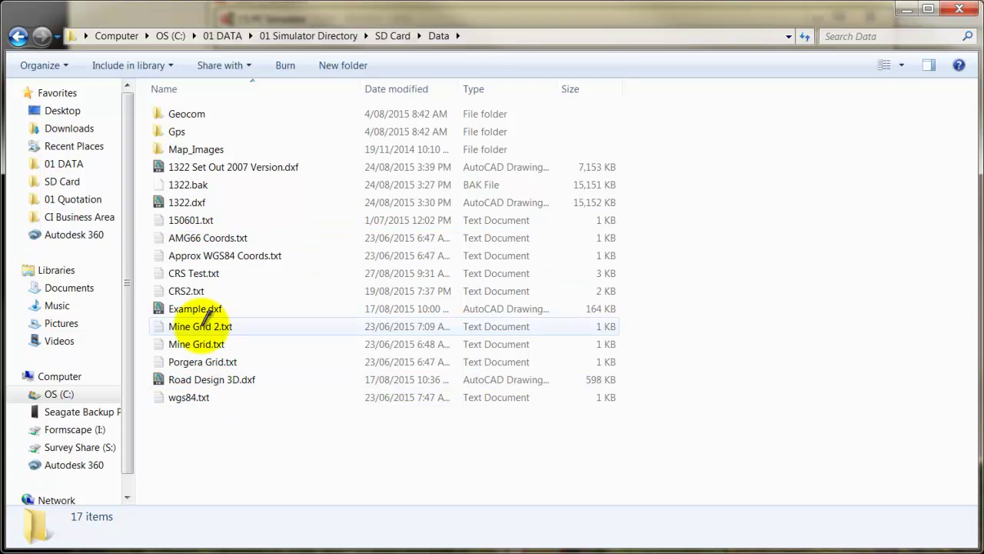
click(175, 379)
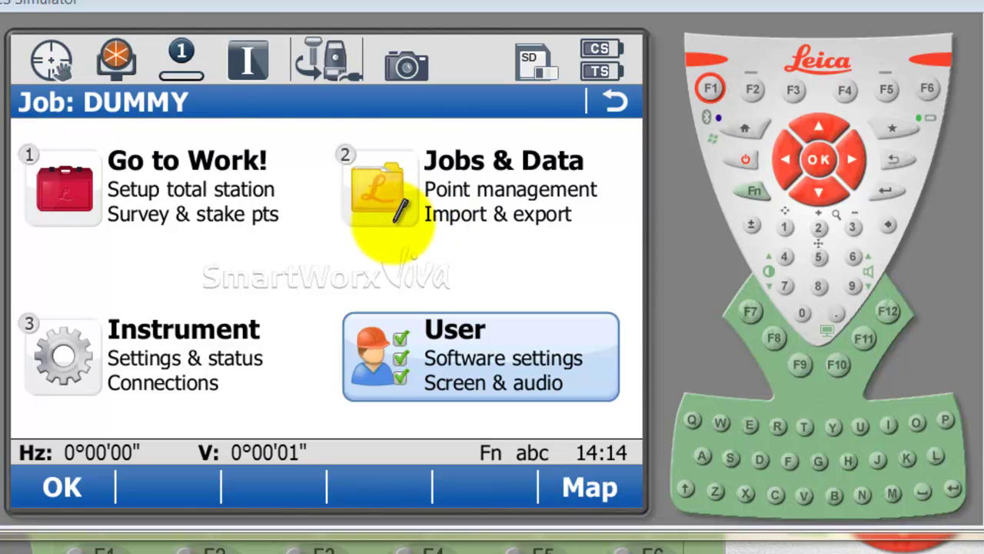
Step: Start a new job from Jobs & Data and name it DXF Example
click(384, 184)
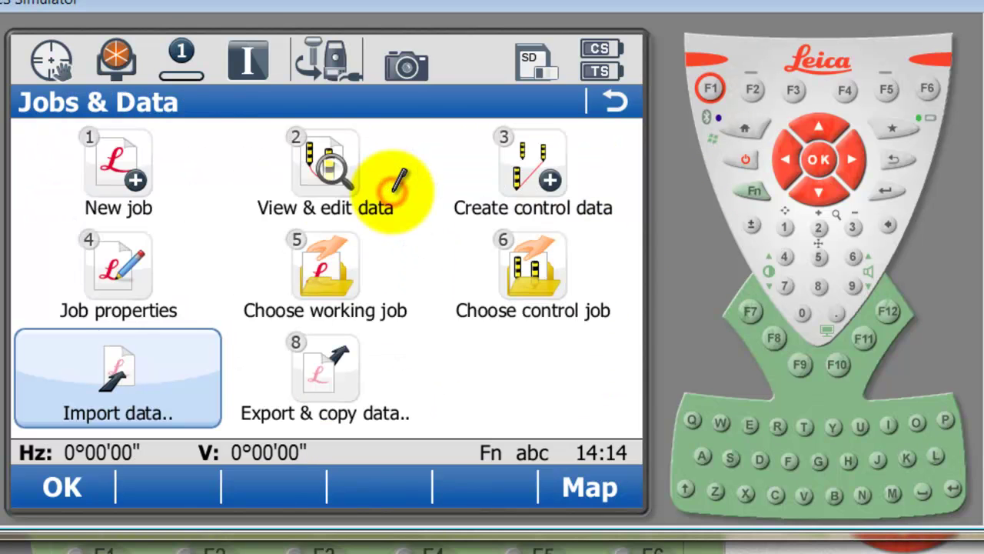
click(120, 173)
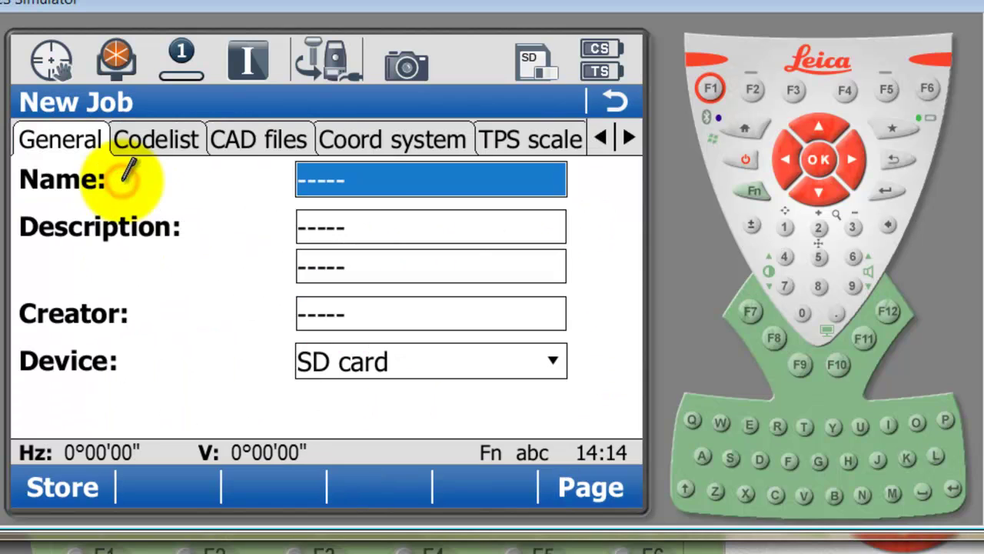
click(363, 177)
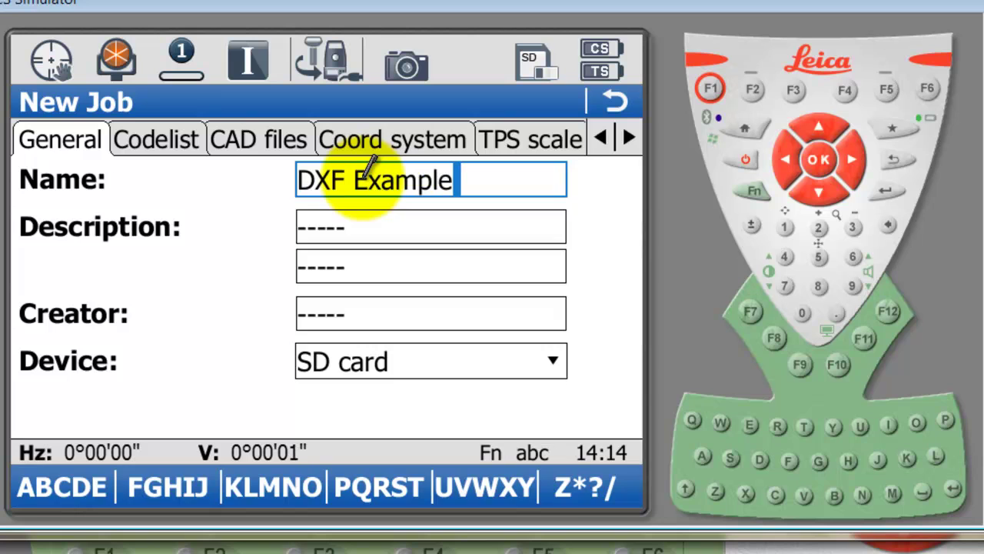
key(Return)
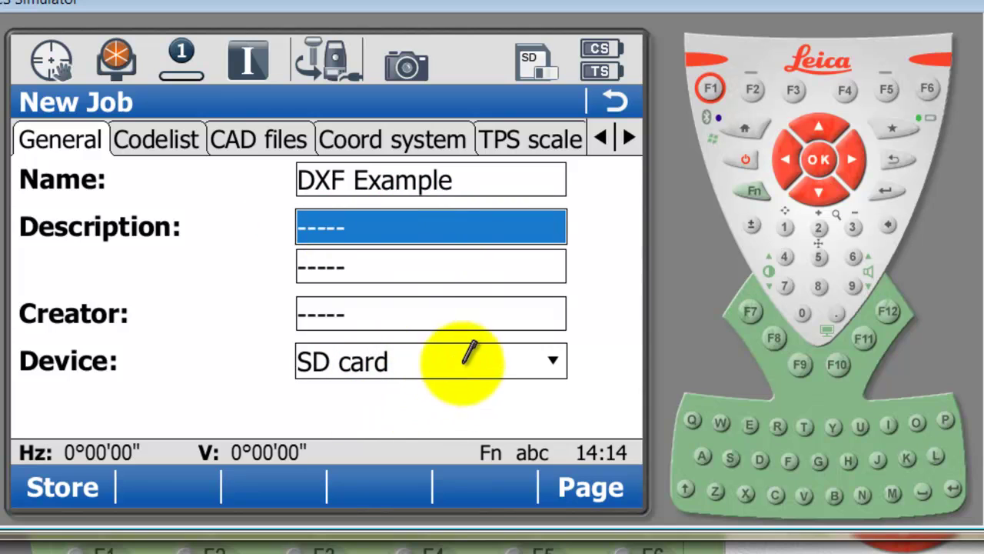
Step: Attach the Road Design 3D drawing in the new job's CAD files list
click(163, 137)
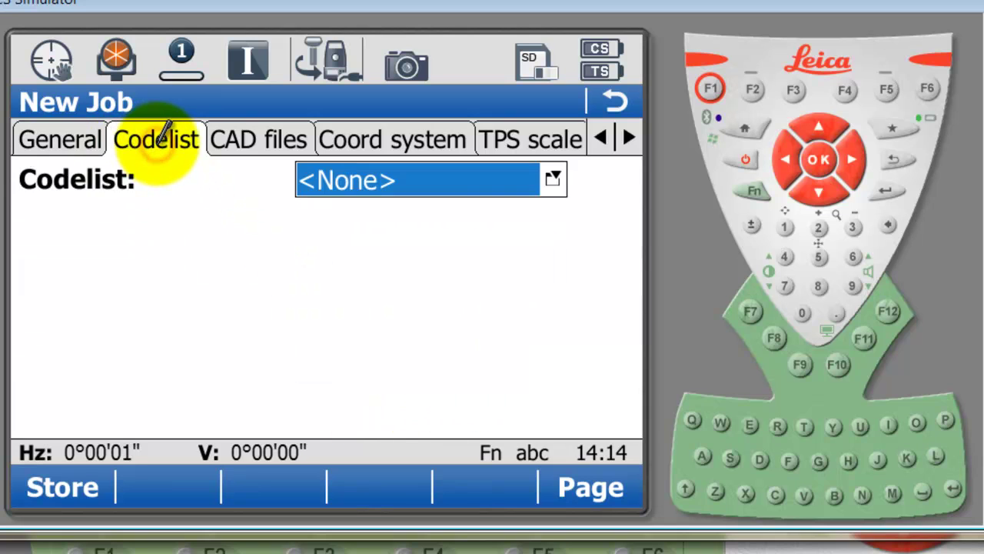
click(264, 132)
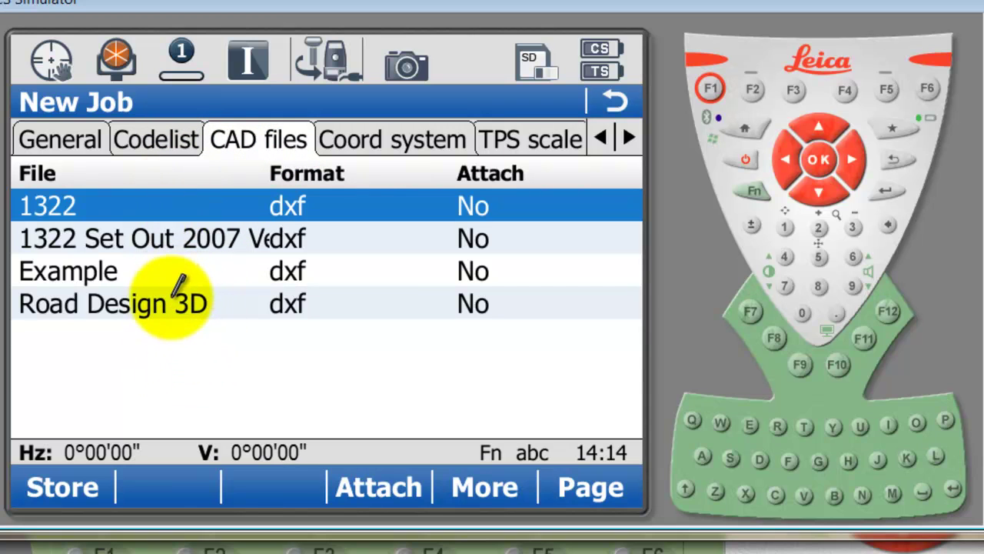
click(77, 302)
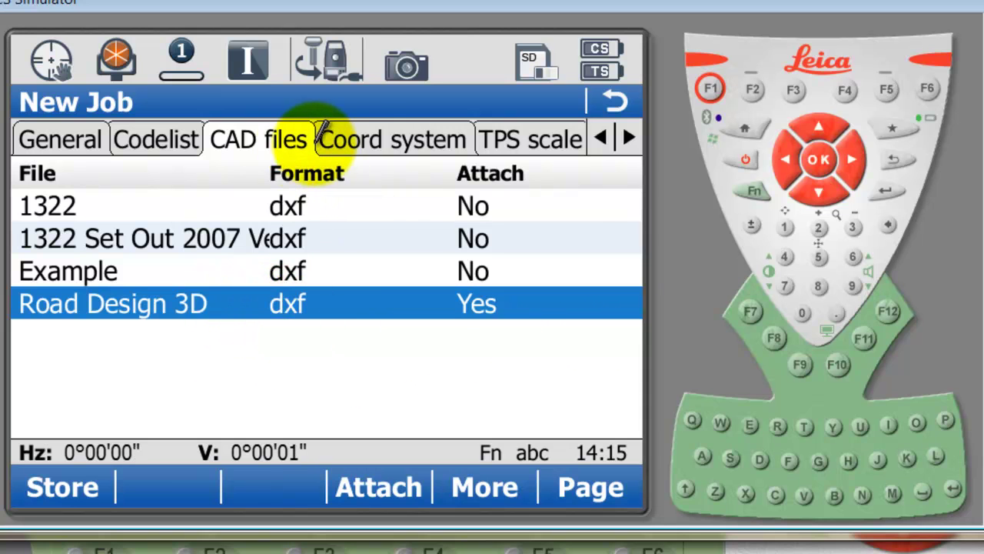
Step: Set the job's coordinate system to <None>
click(363, 132)
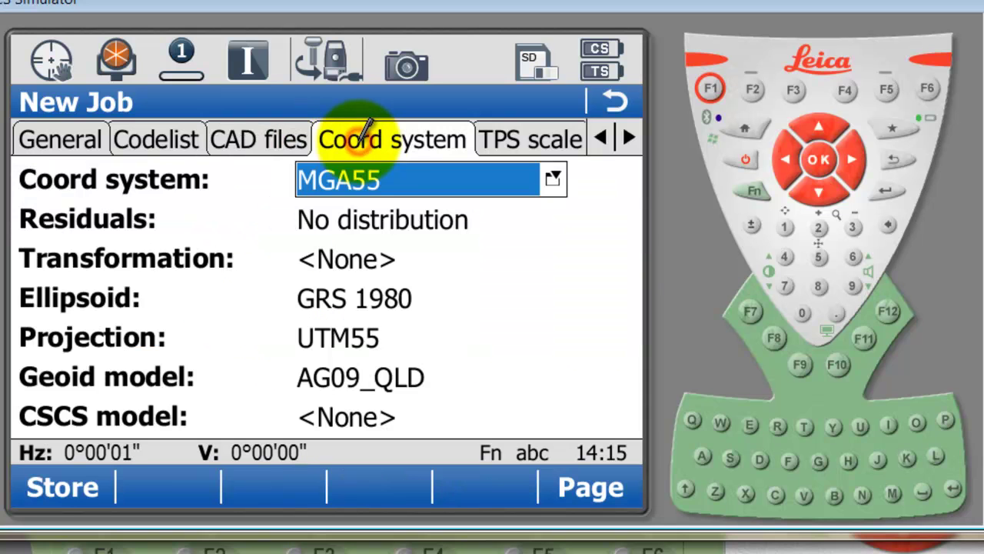
click(385, 171)
click(224, 167)
click(61, 486)
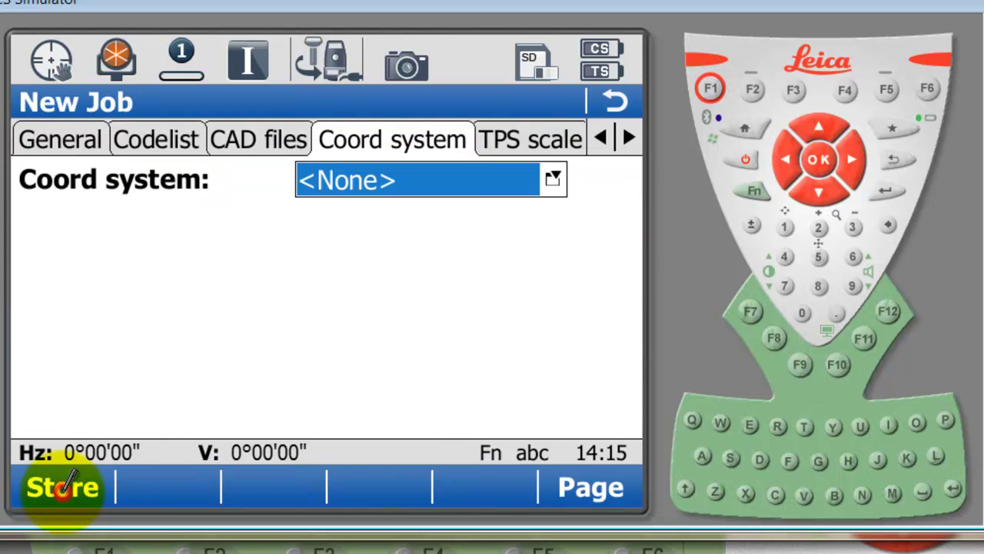
Step: Review the TPS scale and Averaging settings, then store the DXF Example job
click(628, 136)
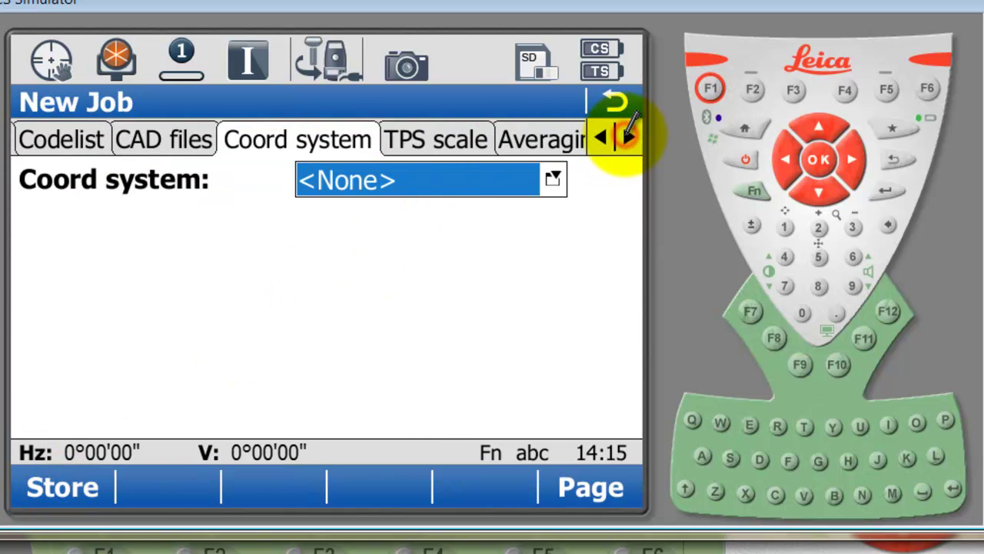
click(408, 140)
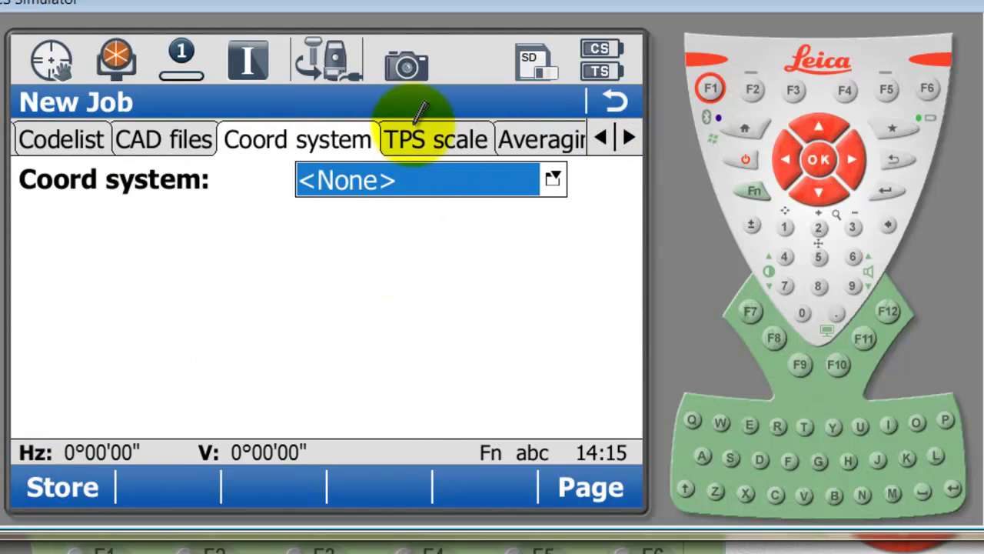
click(513, 138)
click(60, 484)
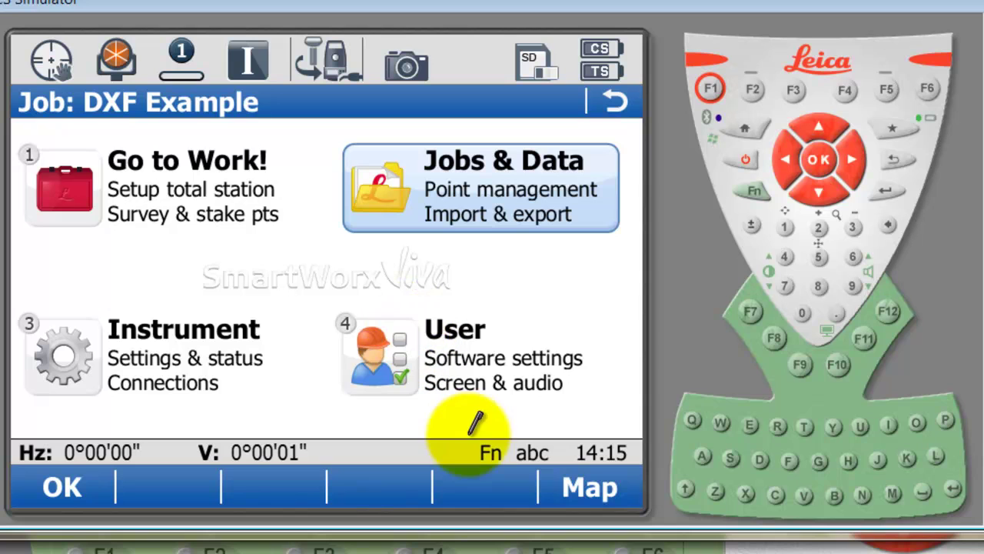
Step: Open the DXF Example map, fit the Road Design 3D linework and zoom in on the road
click(588, 486)
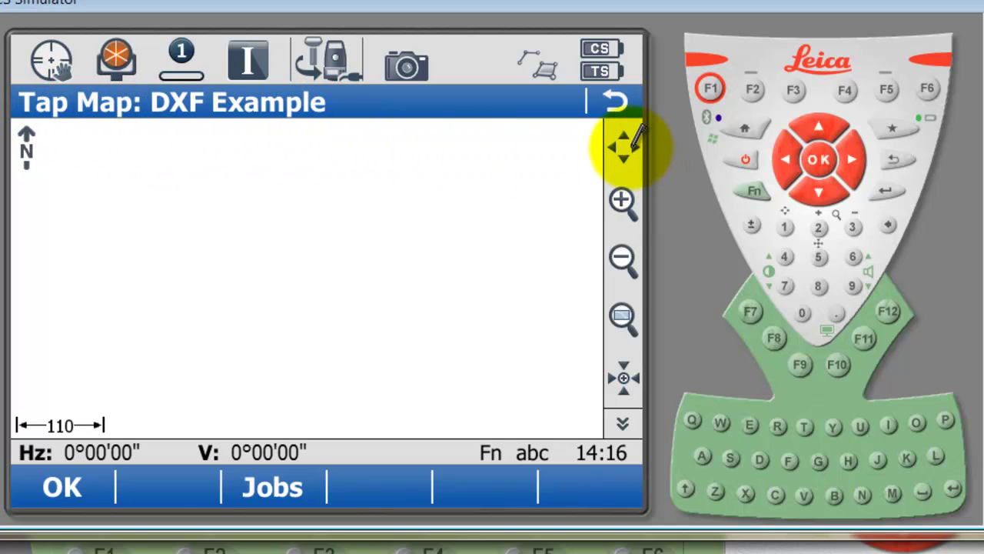
click(626, 147)
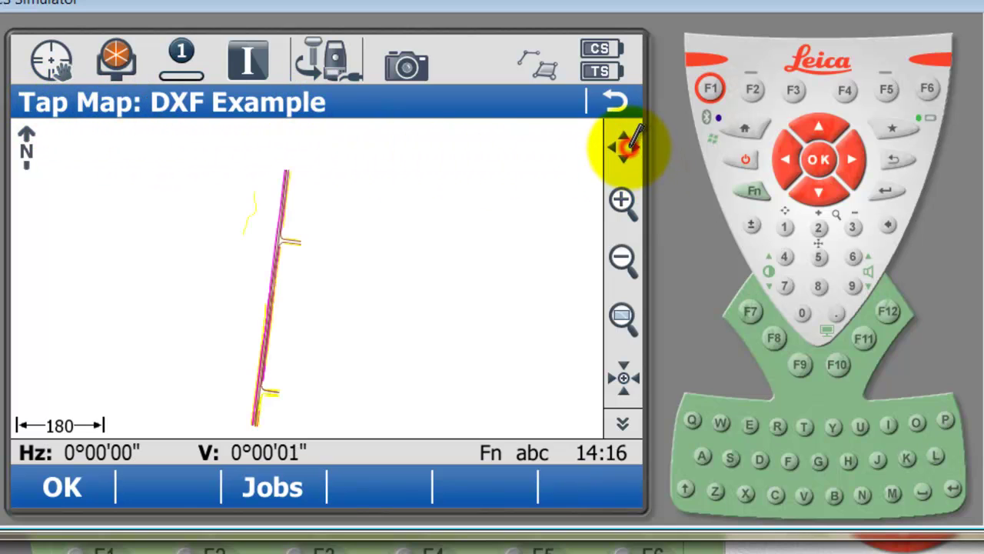
click(819, 231)
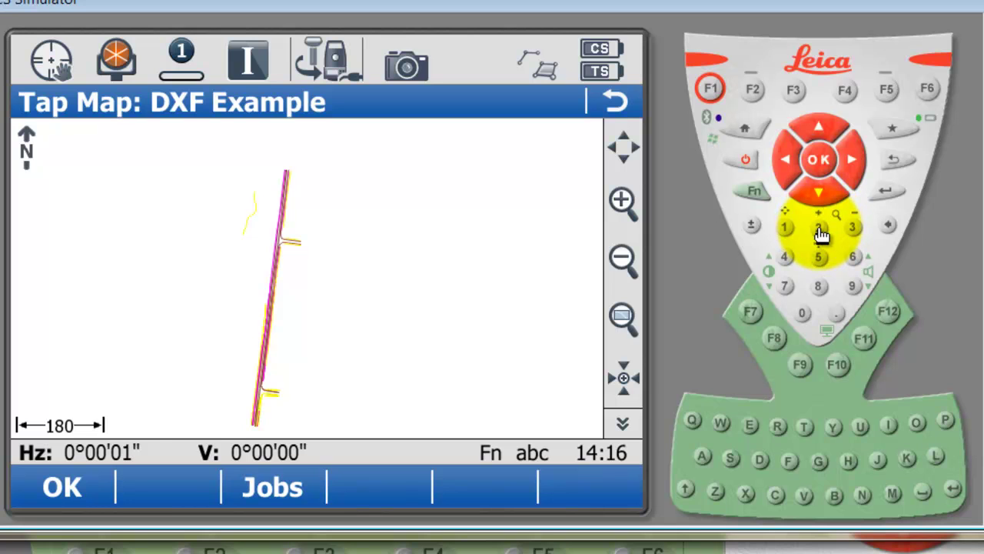
click(820, 230)
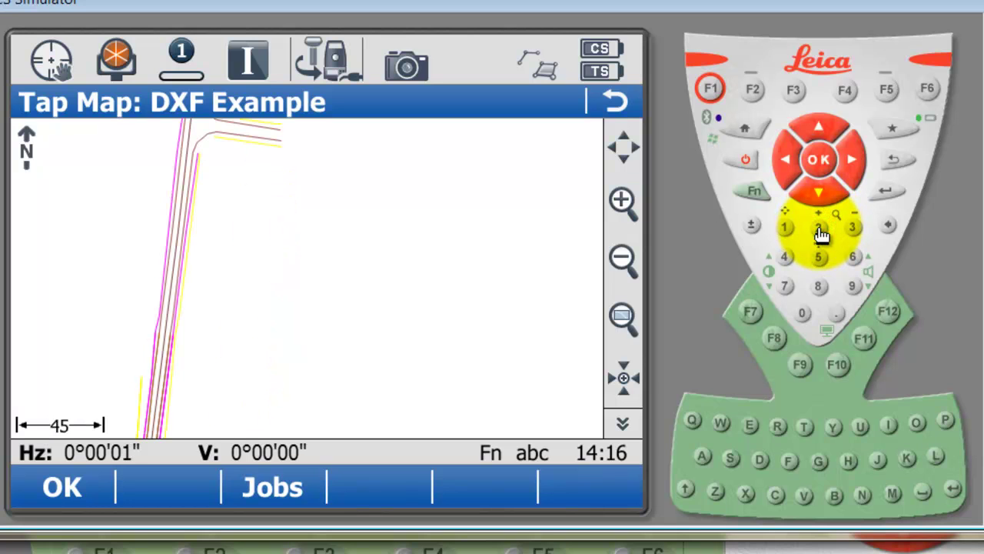
click(820, 230)
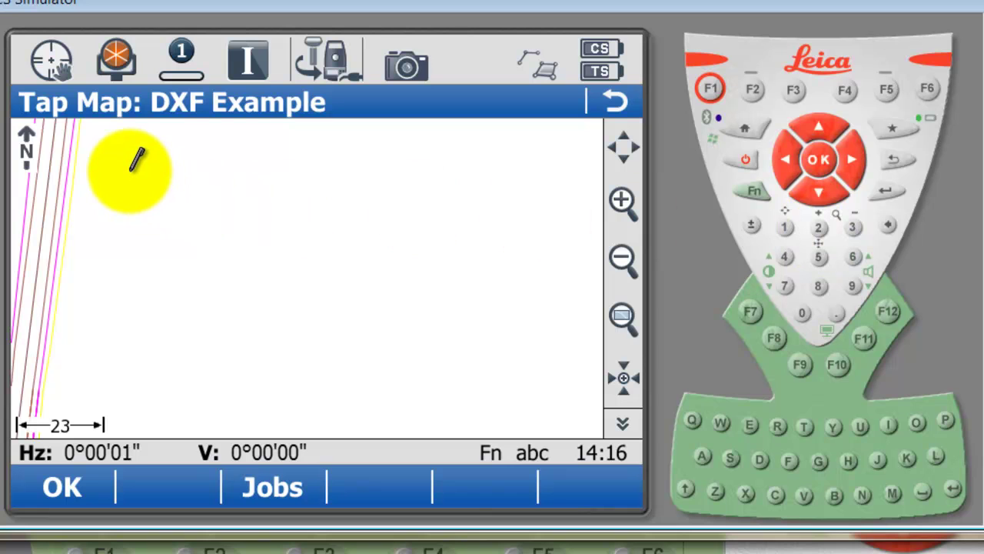
Step: Pan and zoom the map to centre on the road intersection and side-road junction
drag(131, 165, 257, 367)
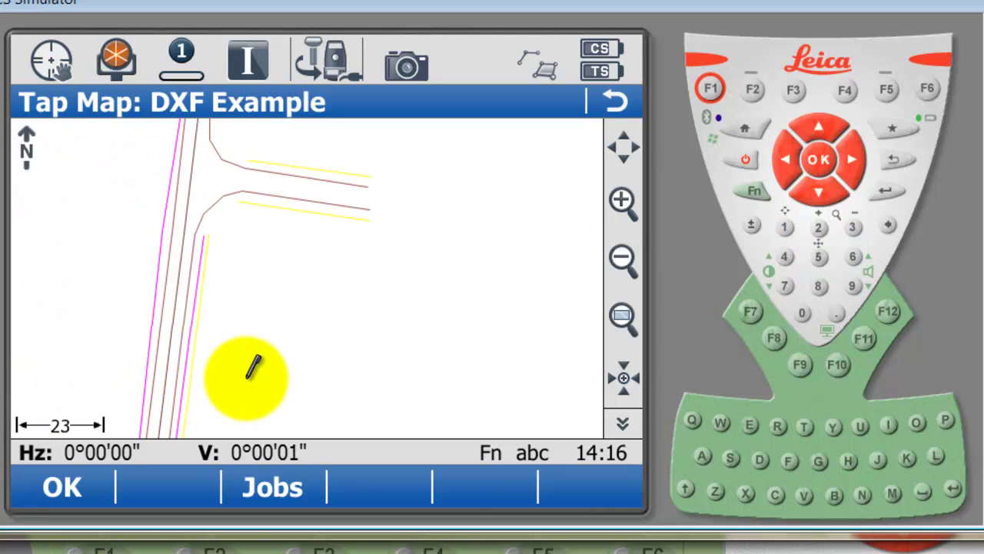
drag(283, 234, 269, 337)
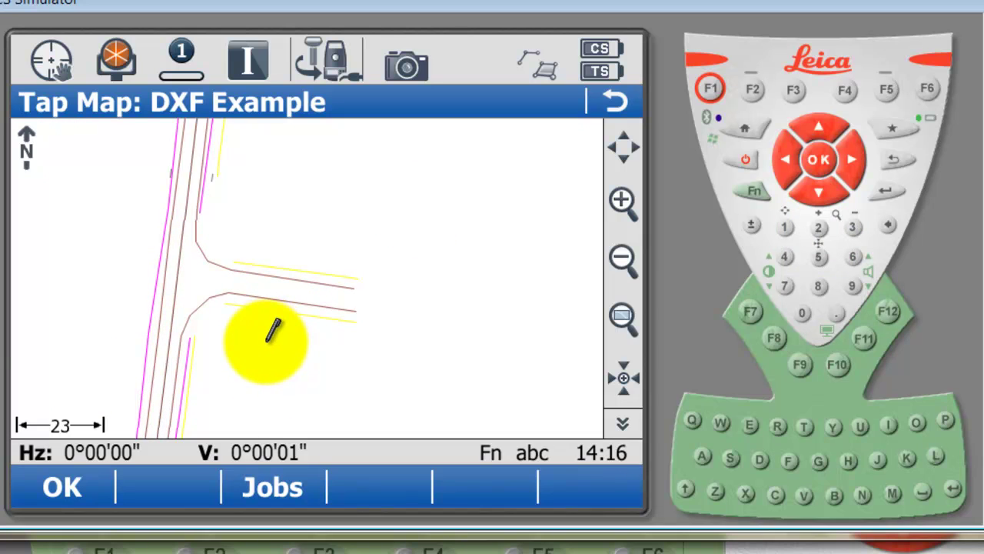
drag(285, 213, 343, 225)
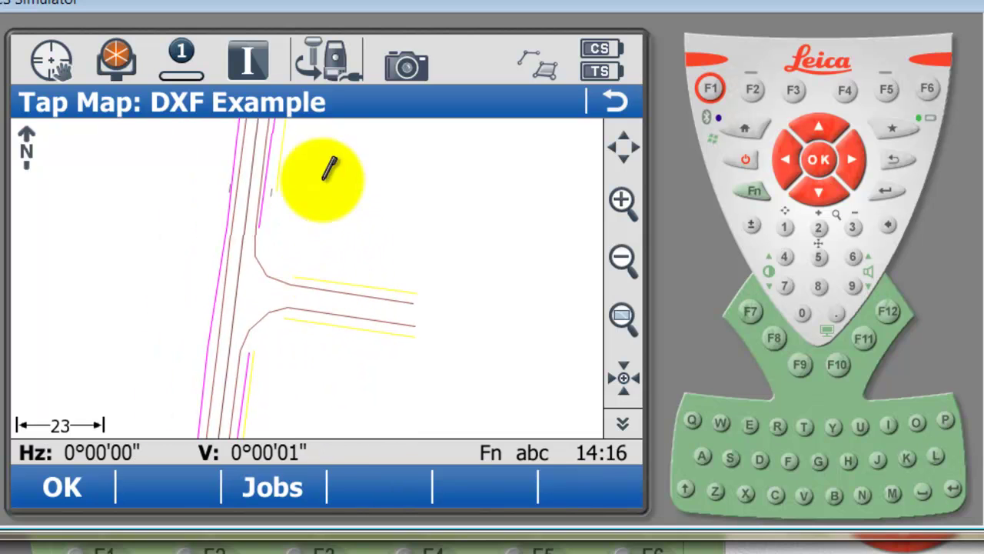
click(820, 231)
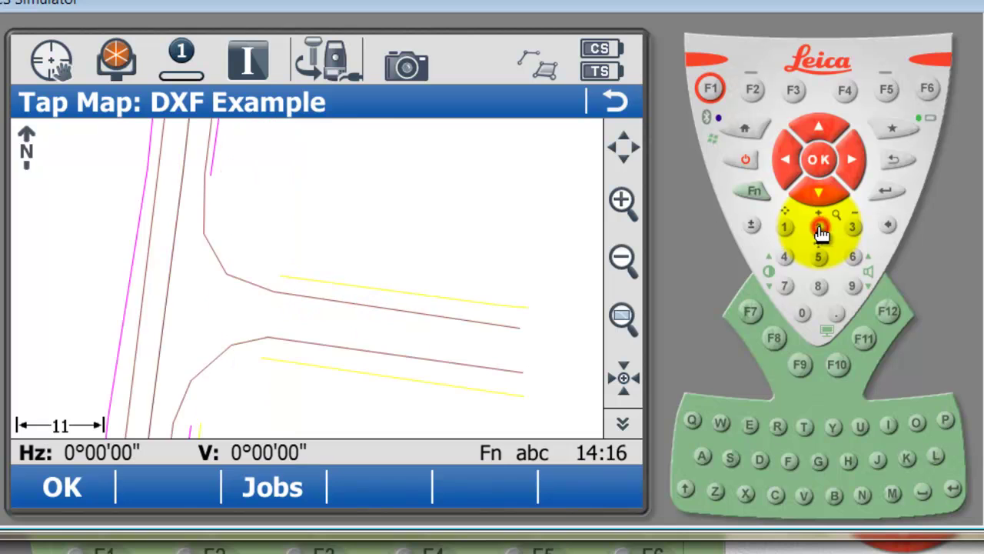
drag(313, 228, 476, 279)
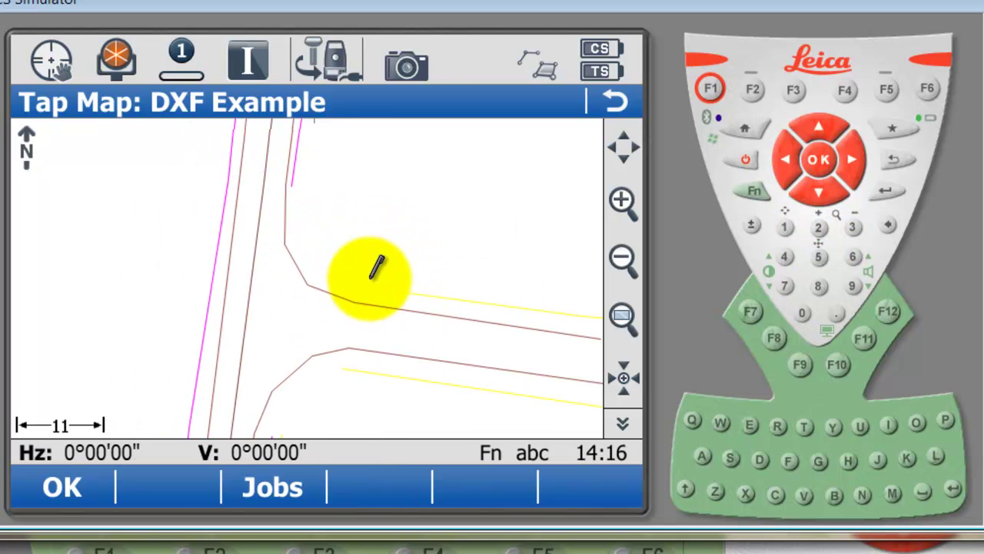
drag(374, 258, 338, 347)
drag(329, 208, 362, 279)
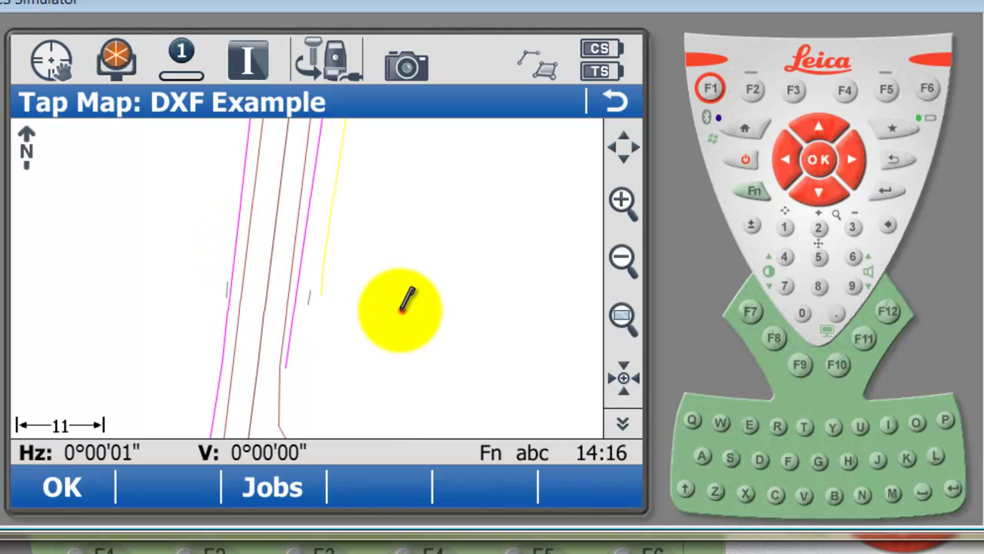
drag(402, 308, 310, 267)
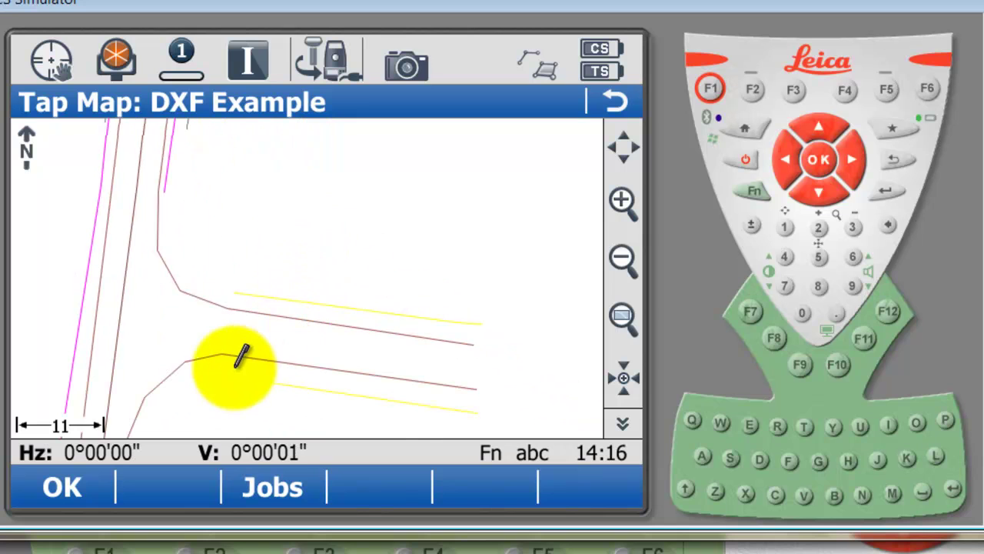
drag(226, 279, 364, 399)
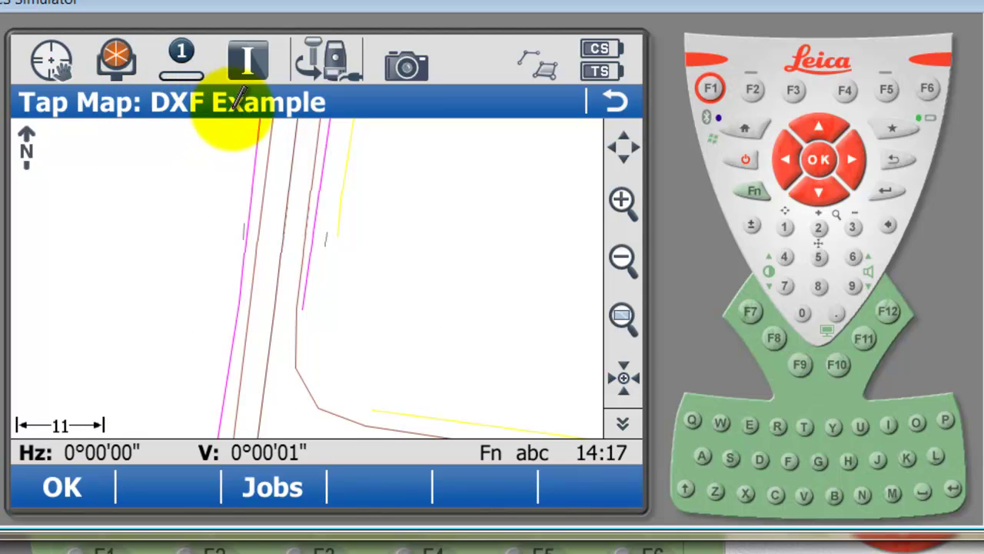
click(285, 200)
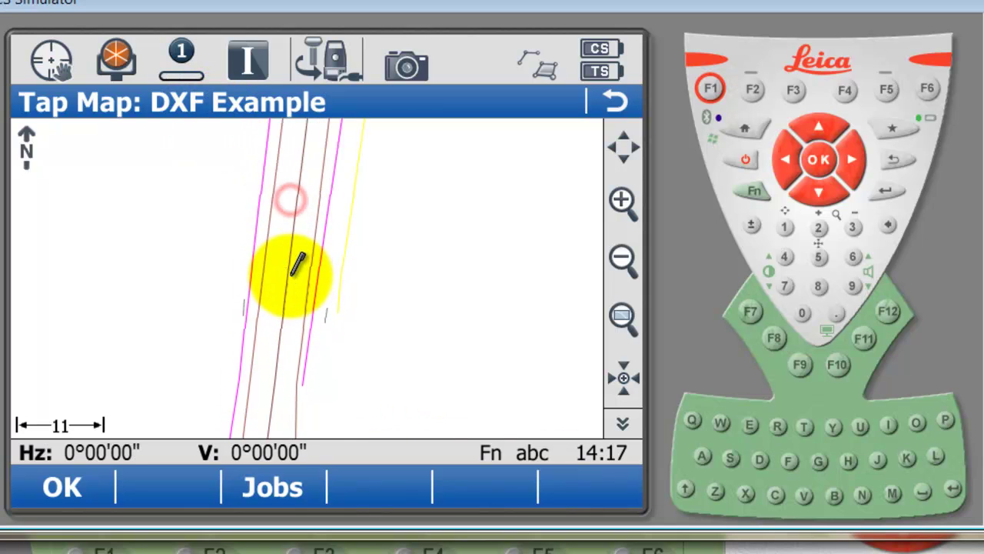
click(287, 325)
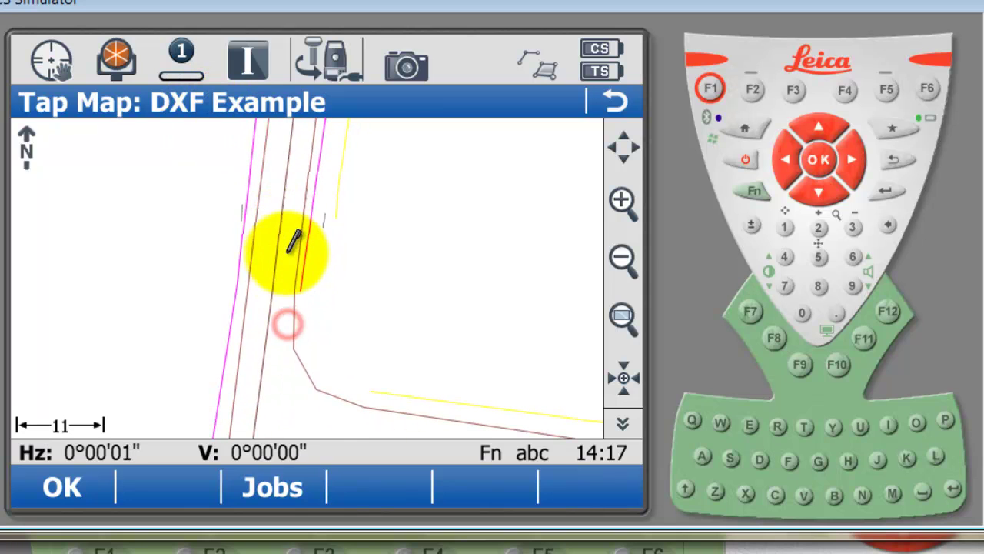
click(339, 188)
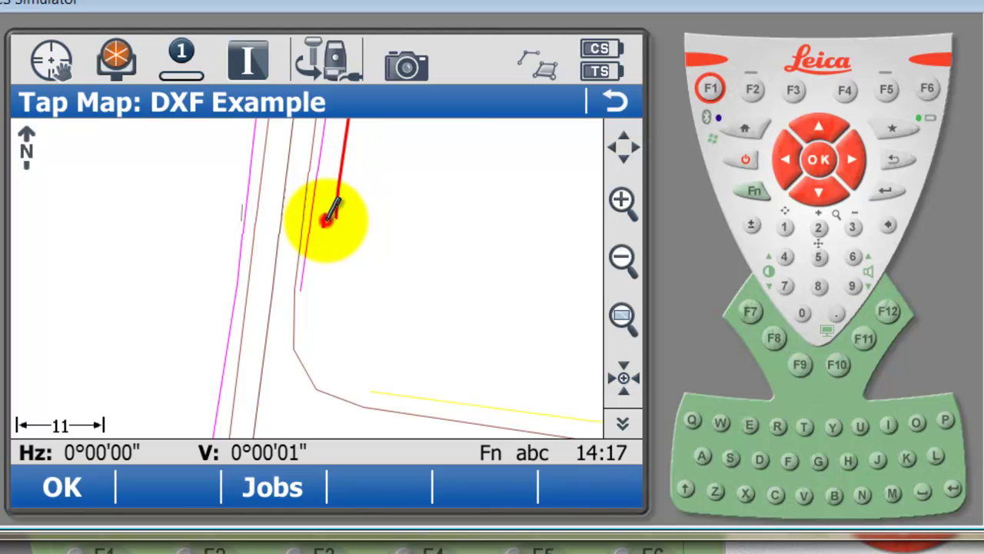
click(307, 200)
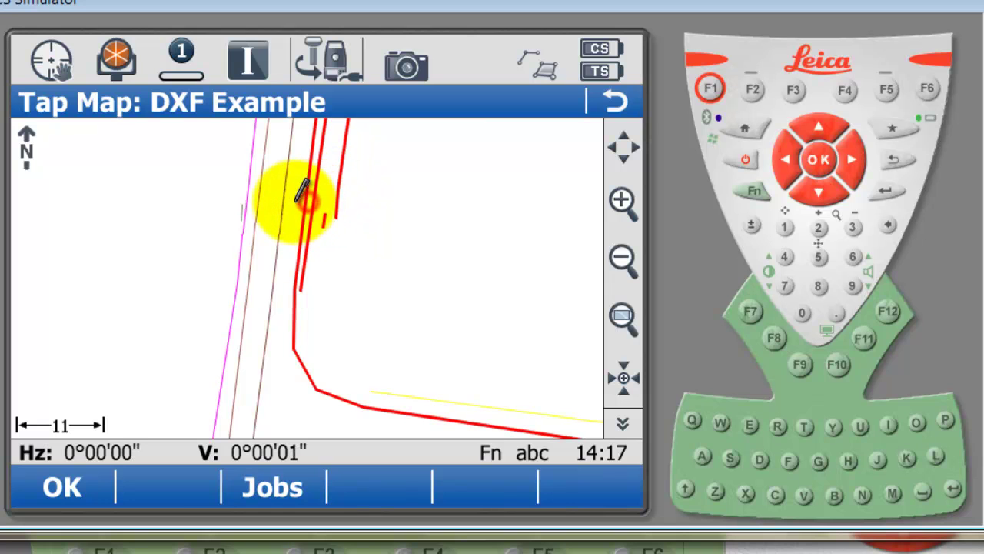
click(285, 199)
click(259, 198)
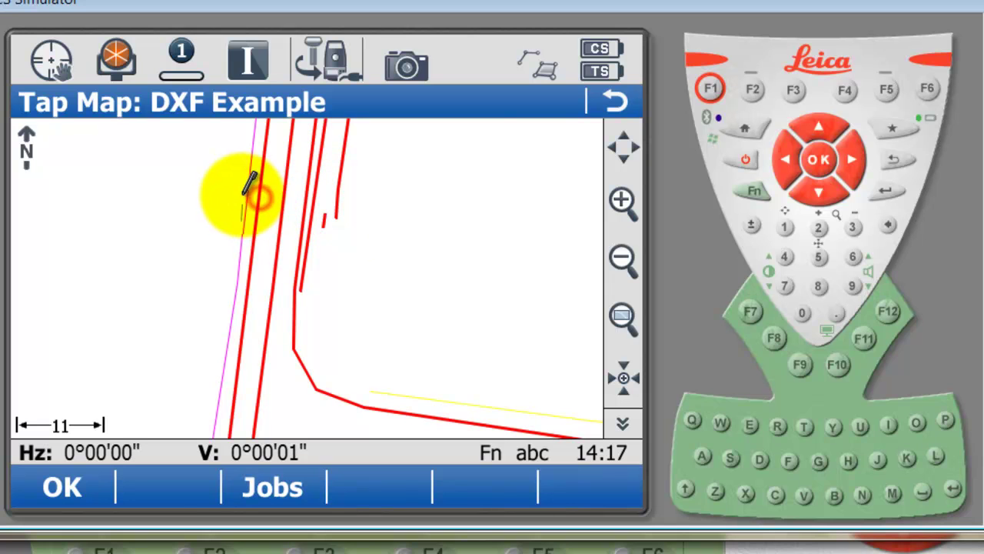
click(246, 195)
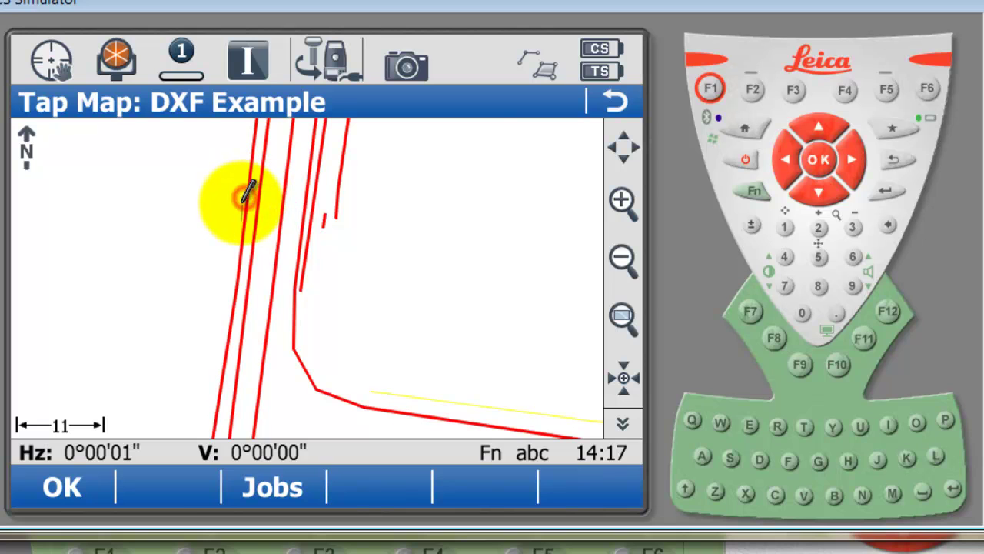
click(420, 246)
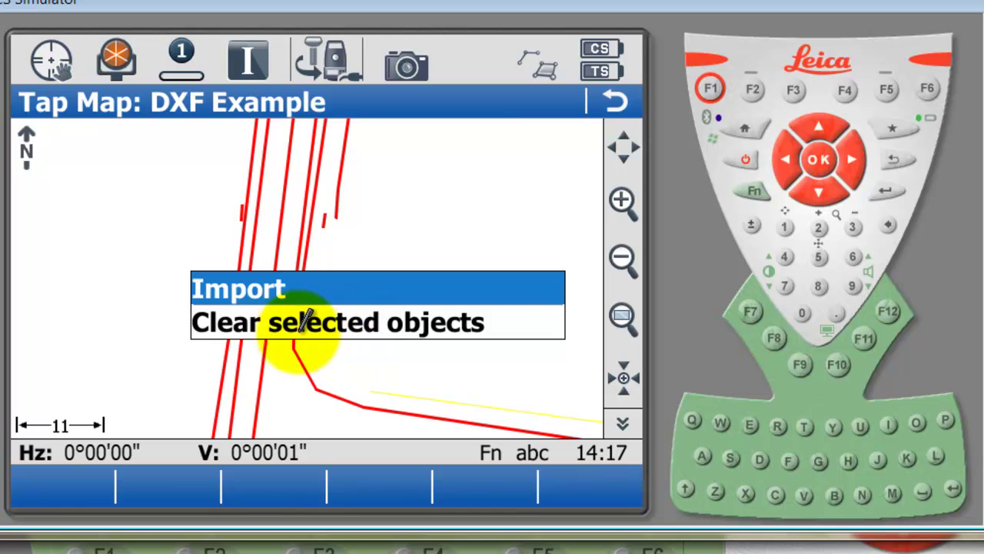
click(329, 329)
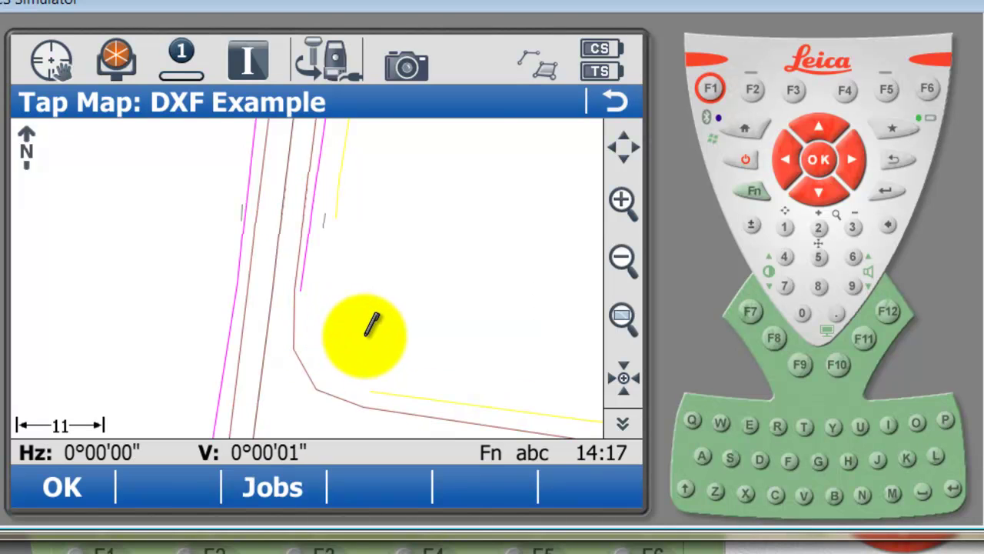
Step: In the CAD layers list, hide the CULVERT, DRAIN CULVERT and INVERT layers
drag(341, 347, 358, 275)
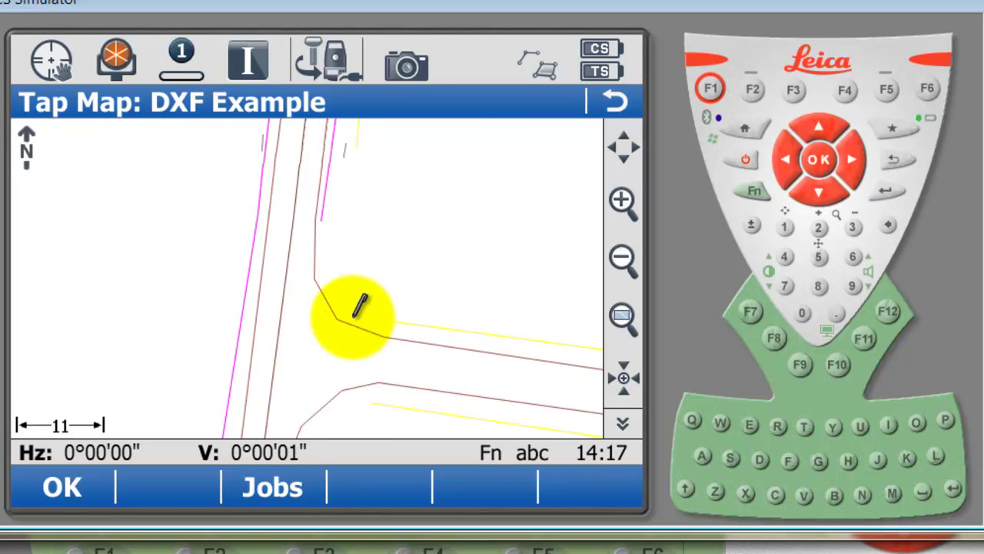
drag(355, 315, 266, 314)
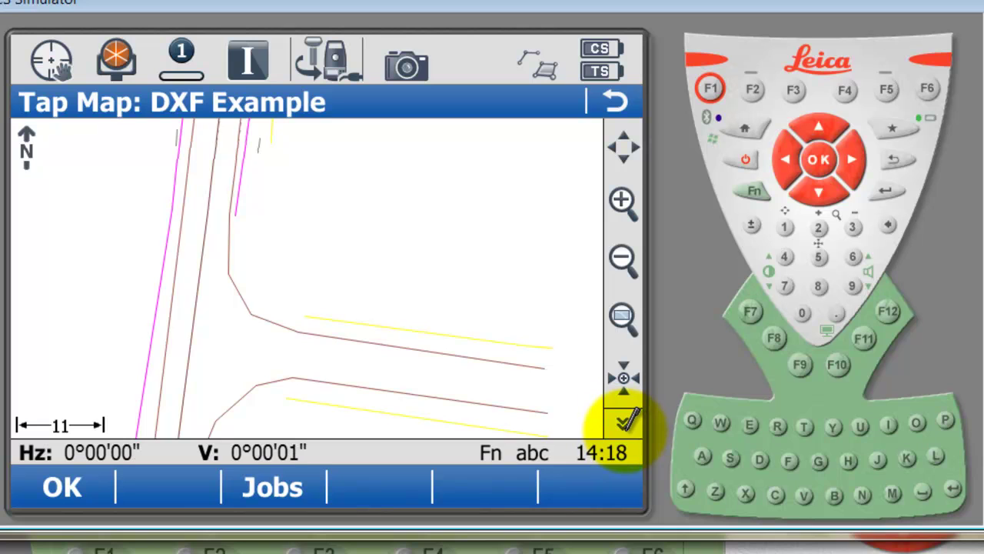
click(624, 419)
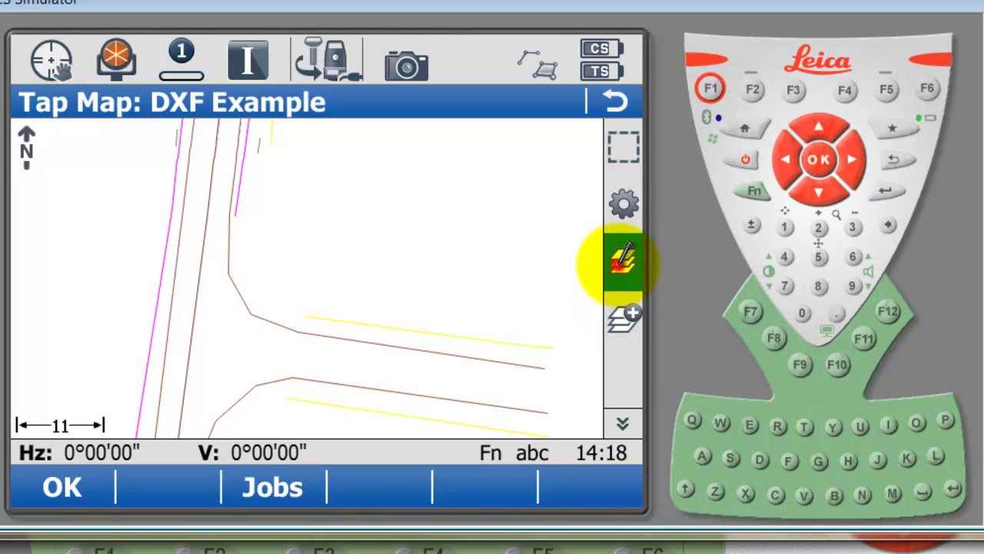
click(623, 257)
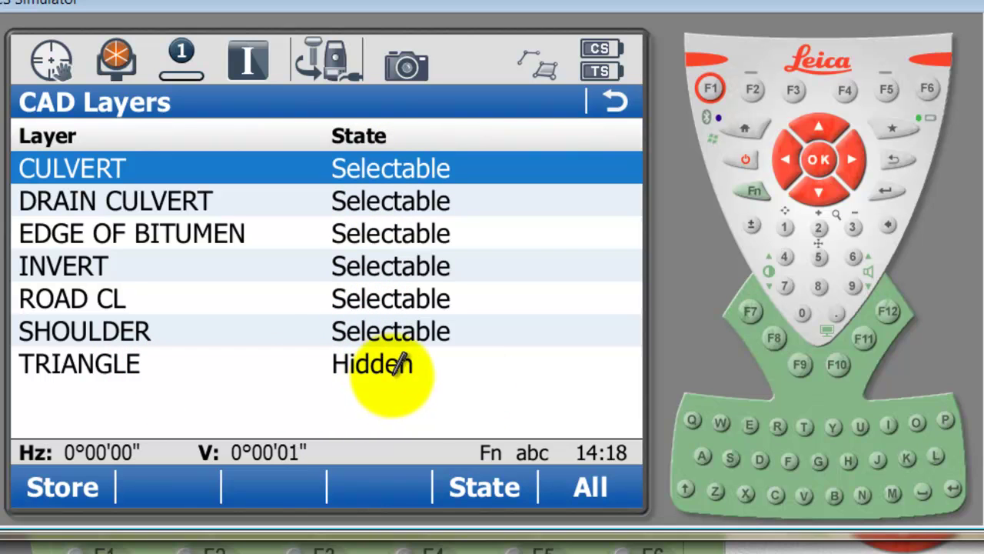
click(522, 362)
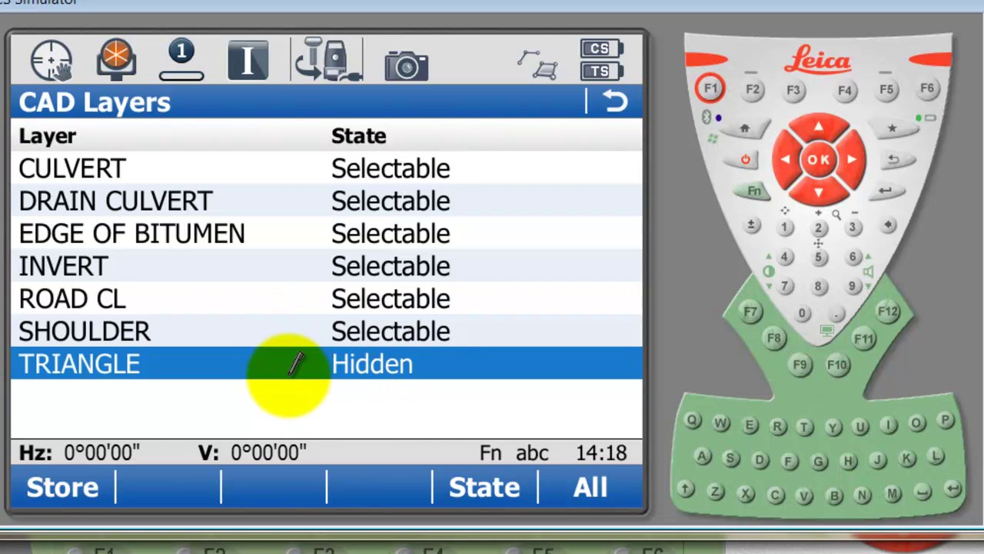
click(162, 168)
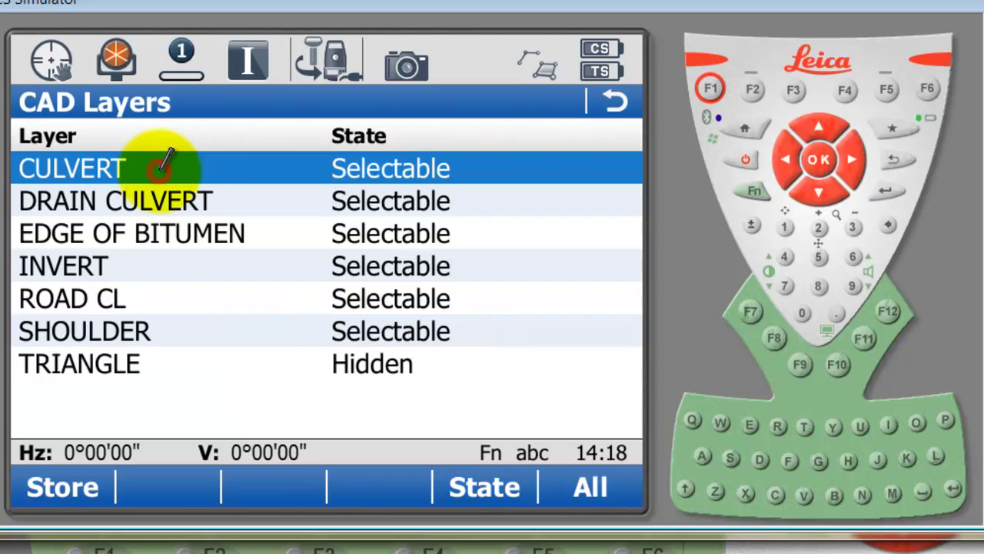
click(492, 486)
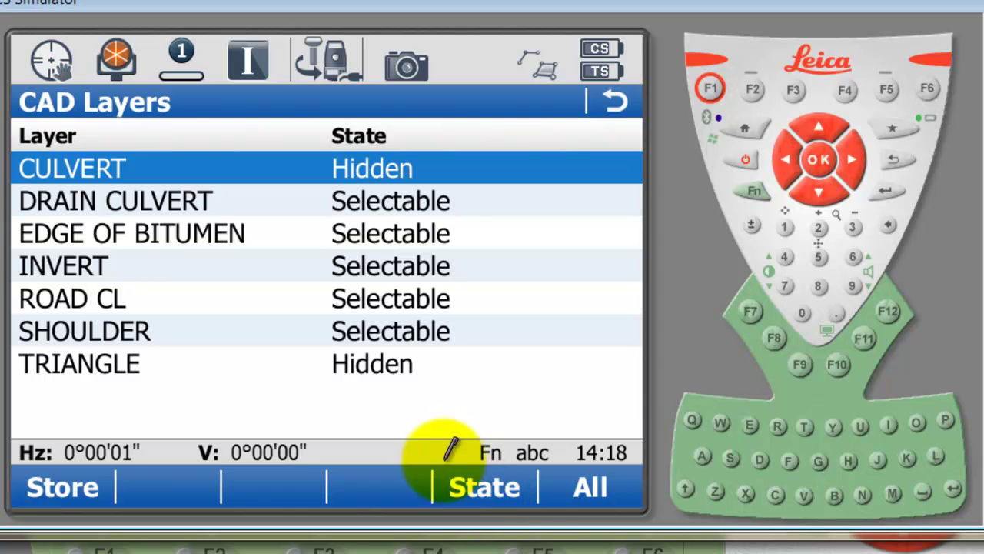
click(198, 199)
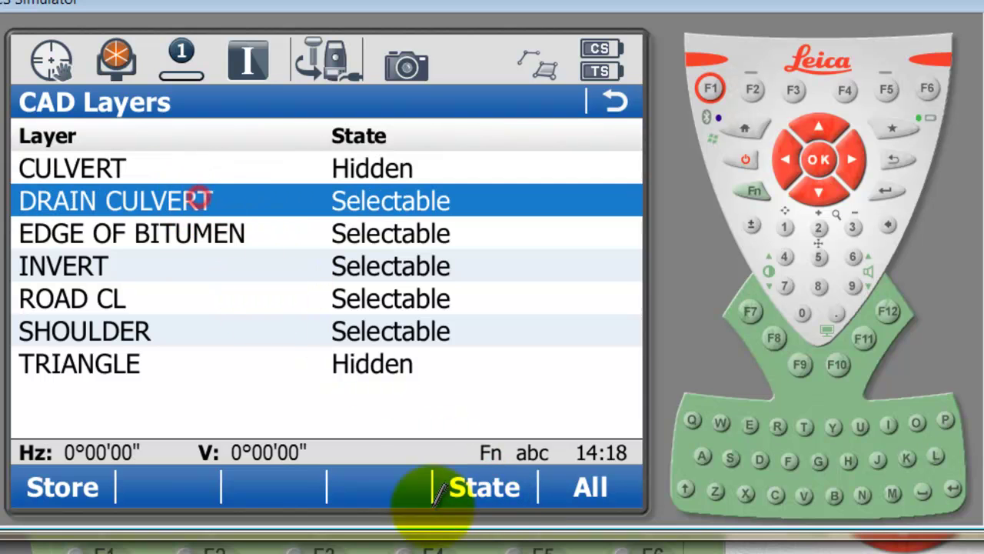
click(479, 486)
click(278, 262)
click(461, 487)
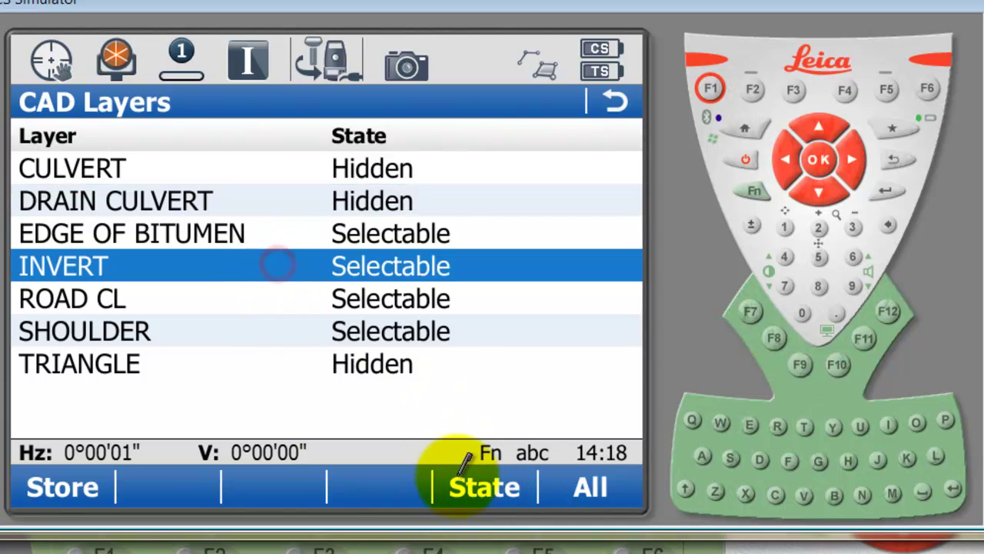
Step: Set ROAD CL and SHOULDER to Visible only, leaving EDGE OF BITUMEN Selectable
click(275, 223)
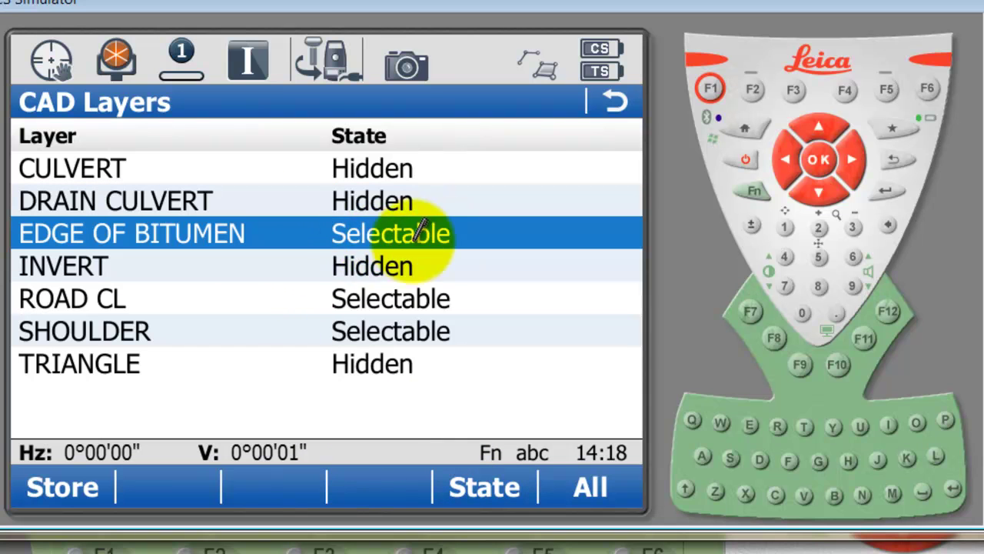
click(277, 296)
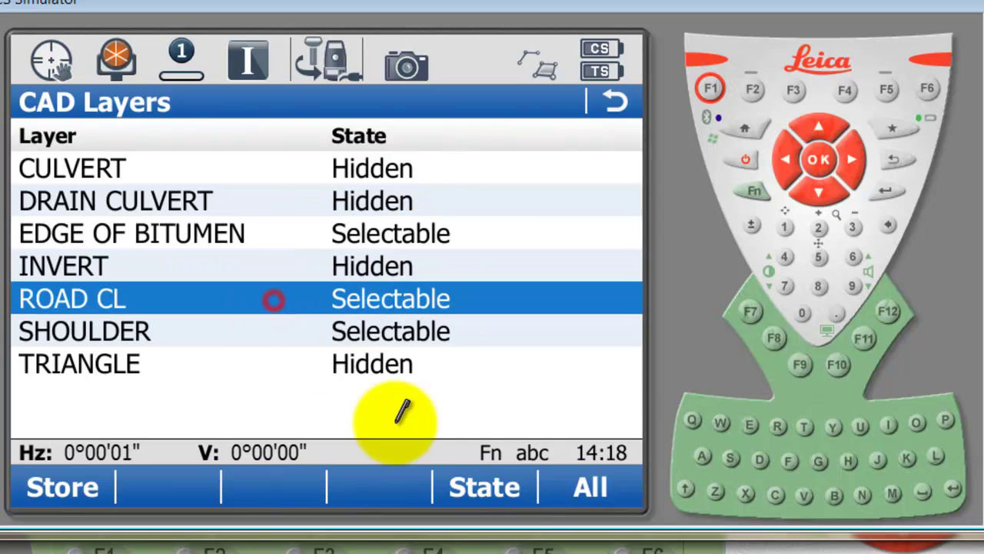
click(484, 487)
click(484, 489)
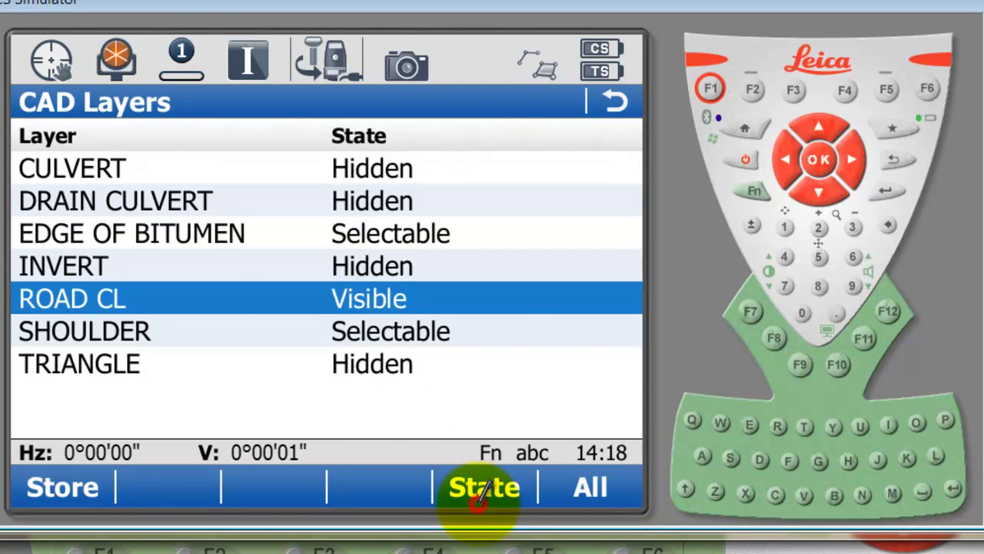
click(214, 323)
click(460, 486)
click(469, 486)
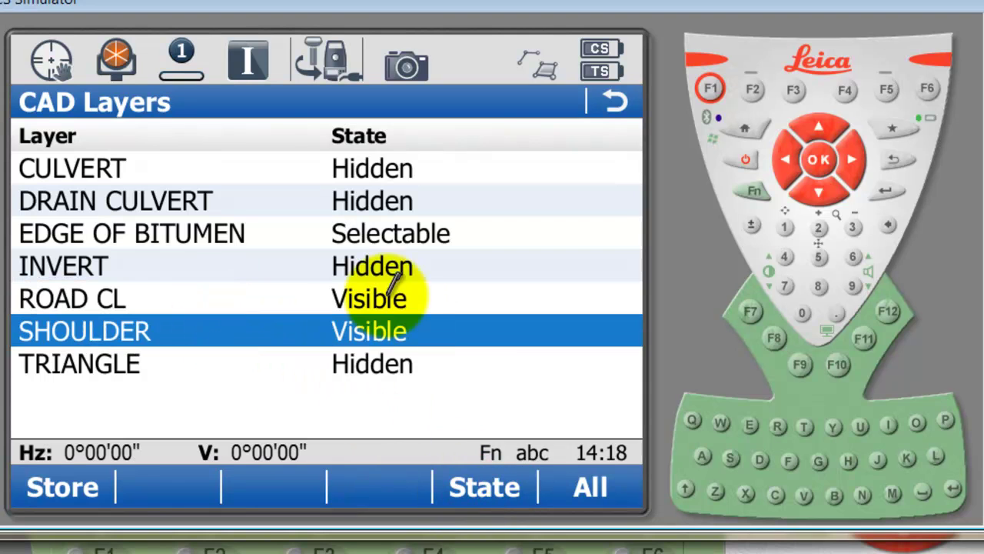
click(277, 229)
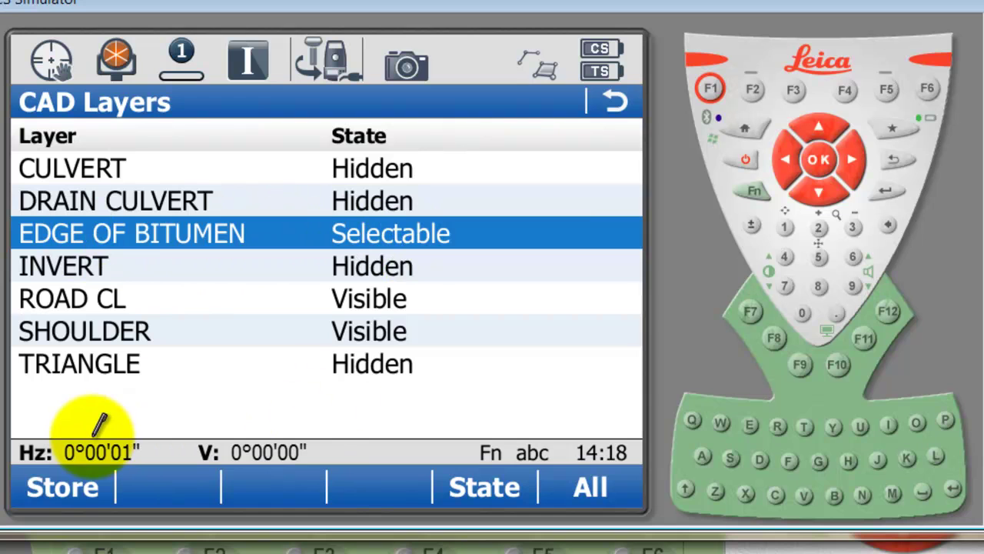
Step: Store the layer settings and import one Edge of Bitumen line into the job
click(65, 486)
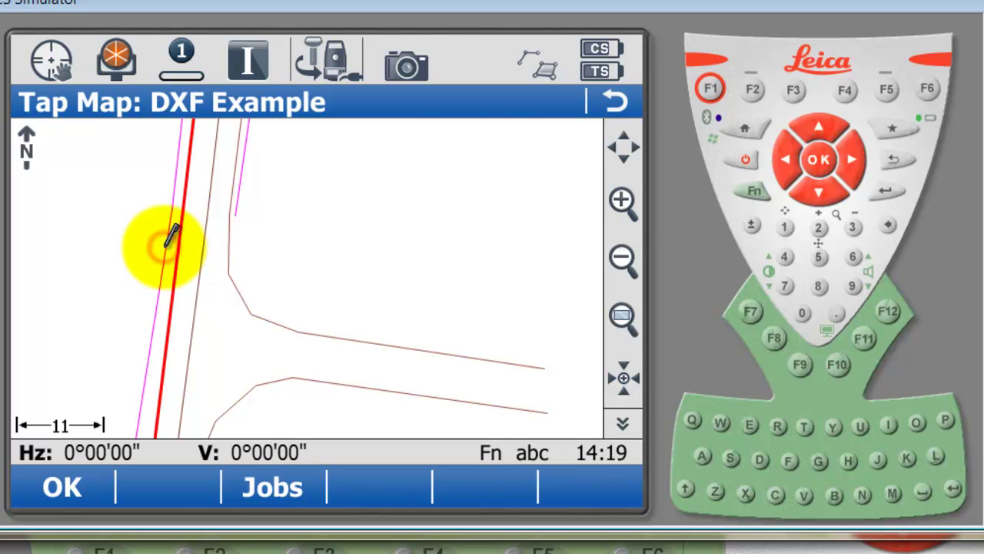
click(230, 276)
click(174, 271)
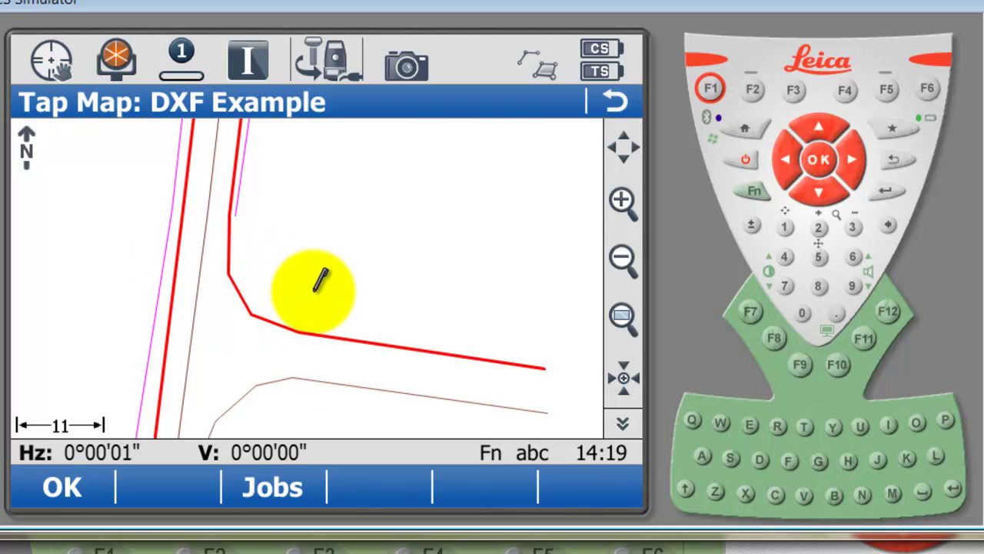
right_click(308, 241)
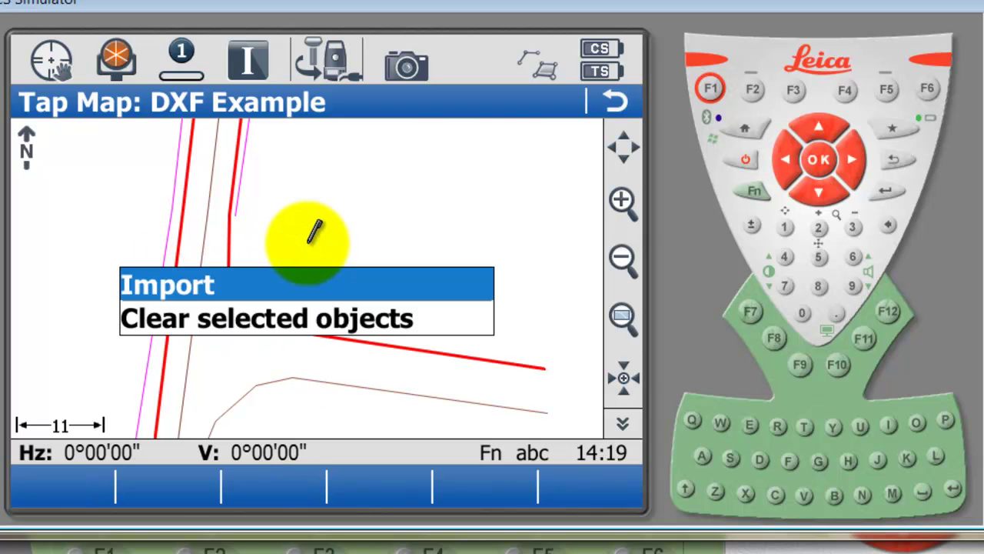
click(307, 315)
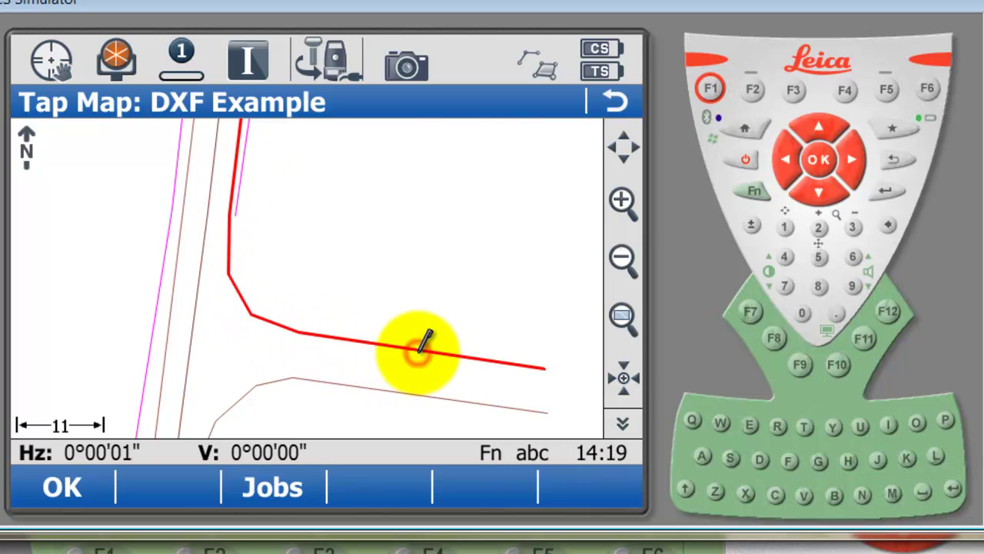
click(361, 229)
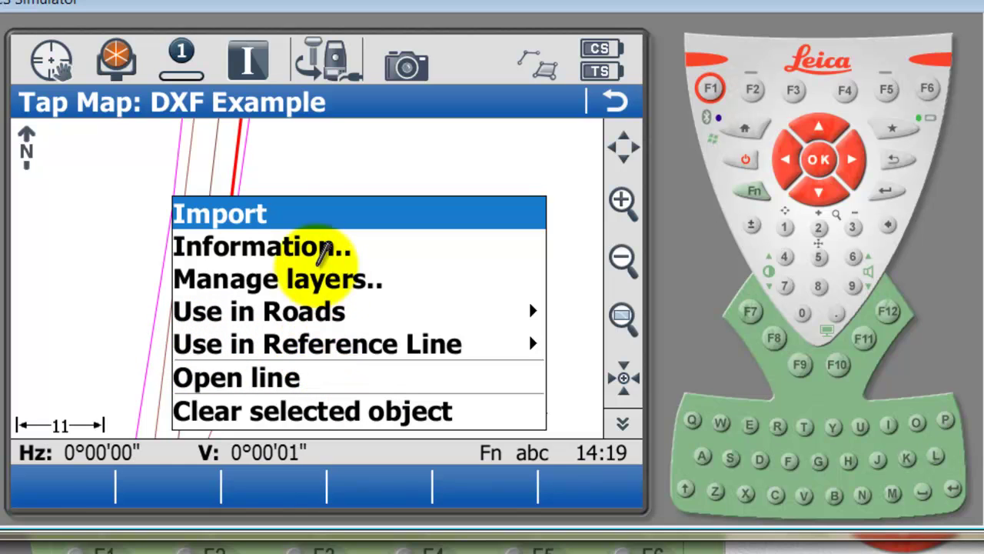
click(266, 214)
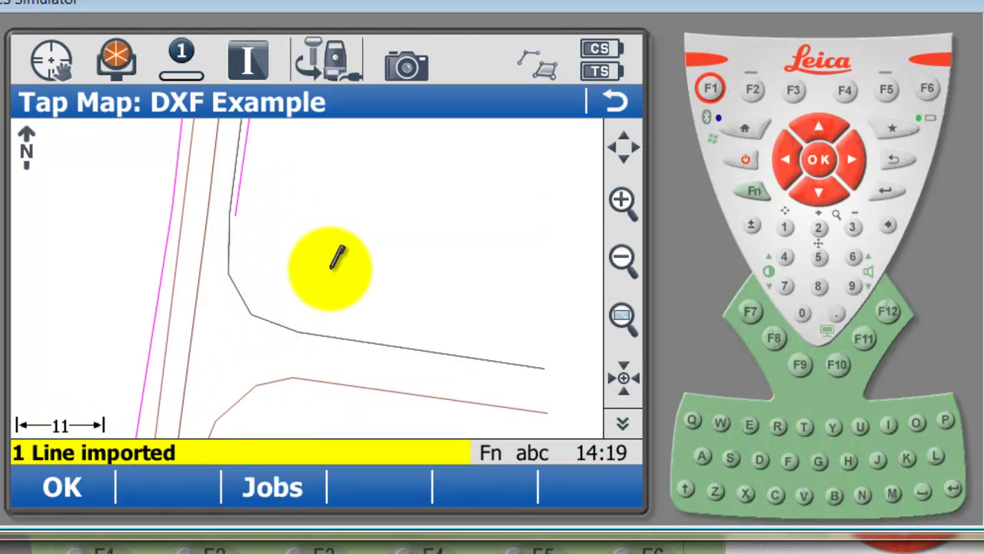
Step: Enable 'Create points at the vertices of lines' in the CAD import settings and confirm
drag(328, 258, 297, 279)
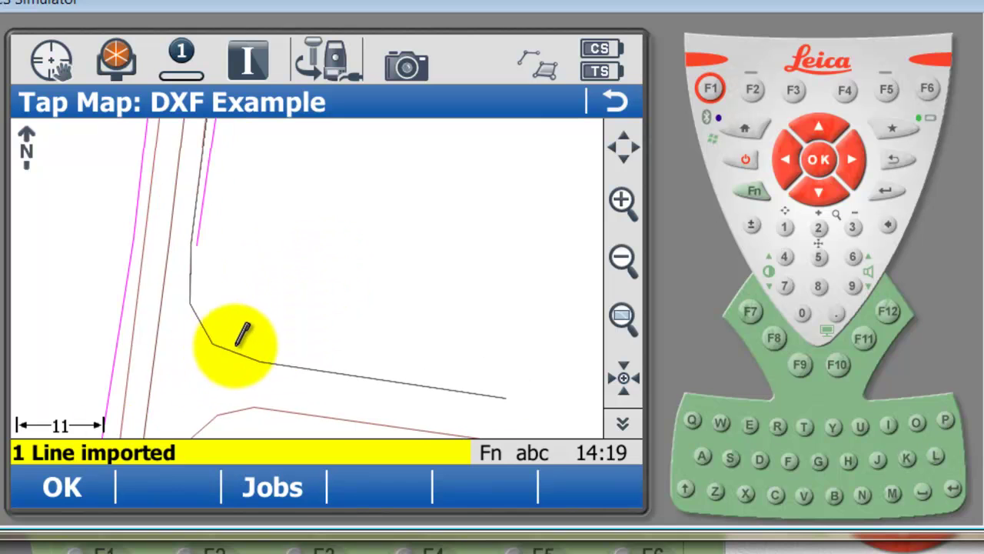
click(750, 192)
click(169, 484)
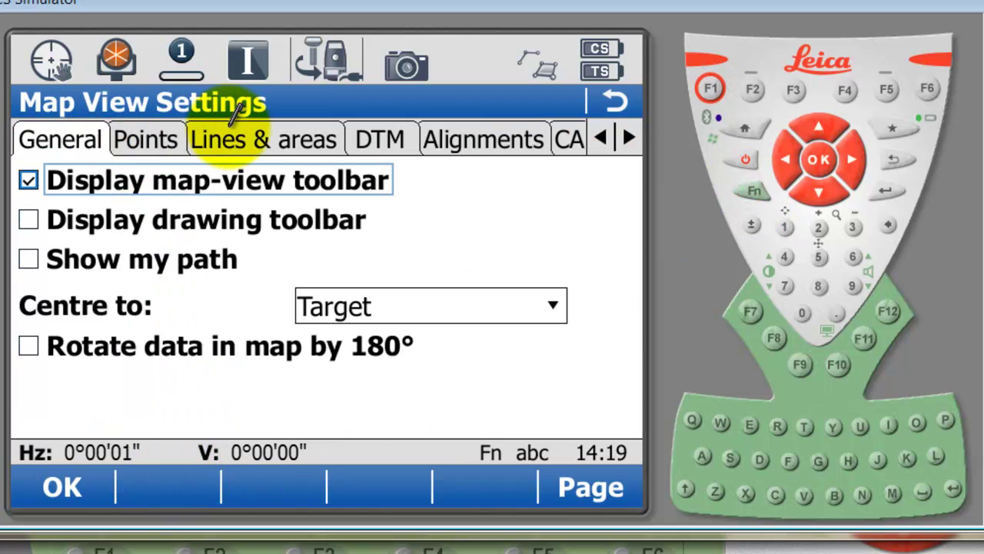
click(225, 130)
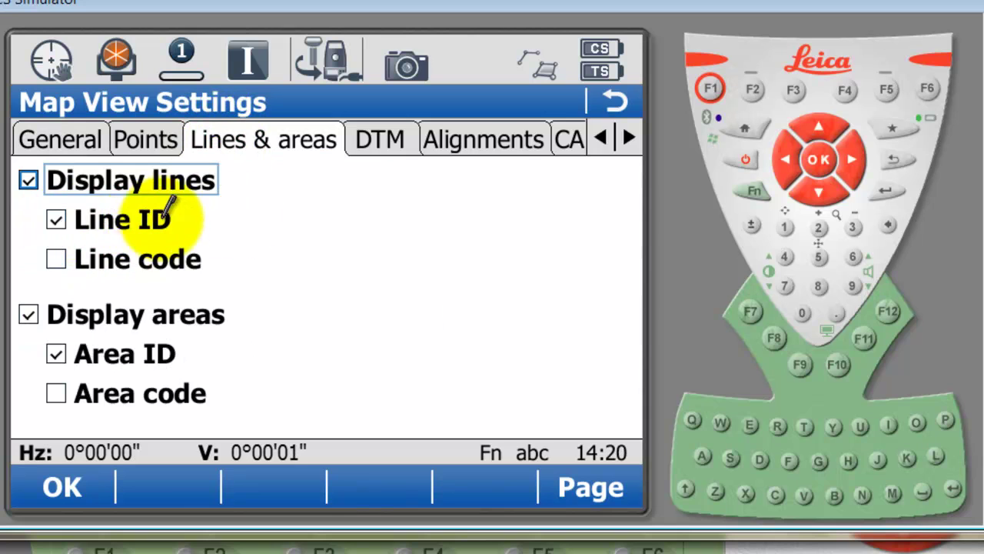
click(629, 137)
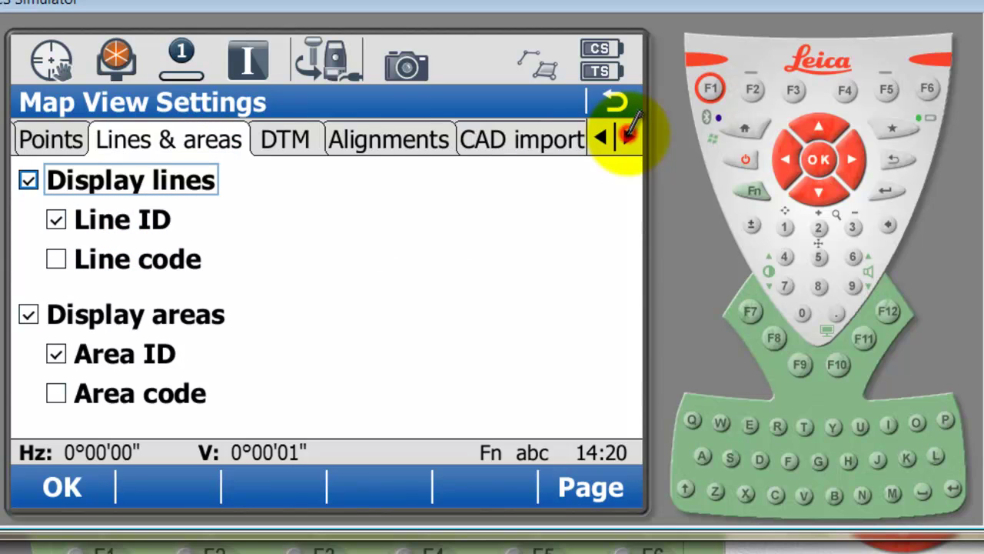
click(629, 137)
click(414, 138)
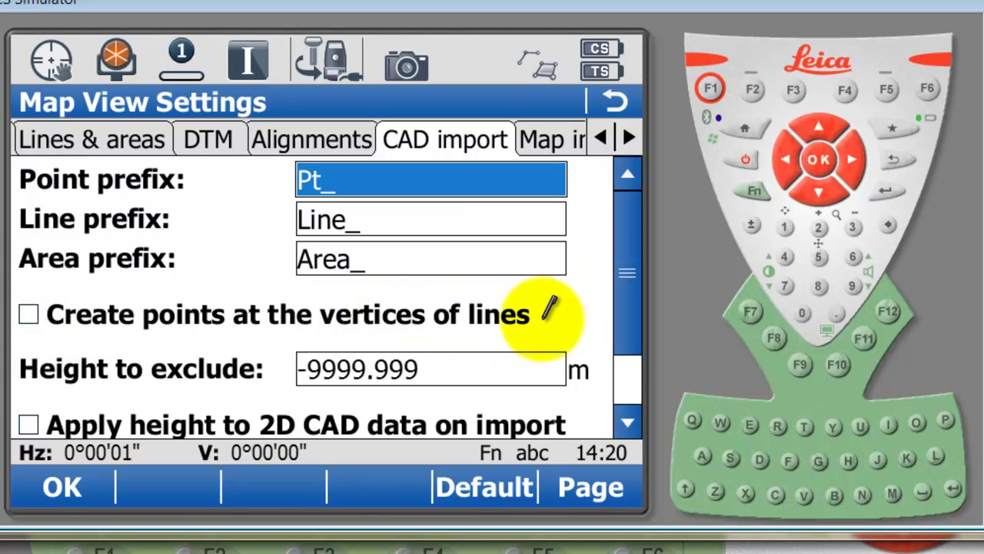
click(29, 313)
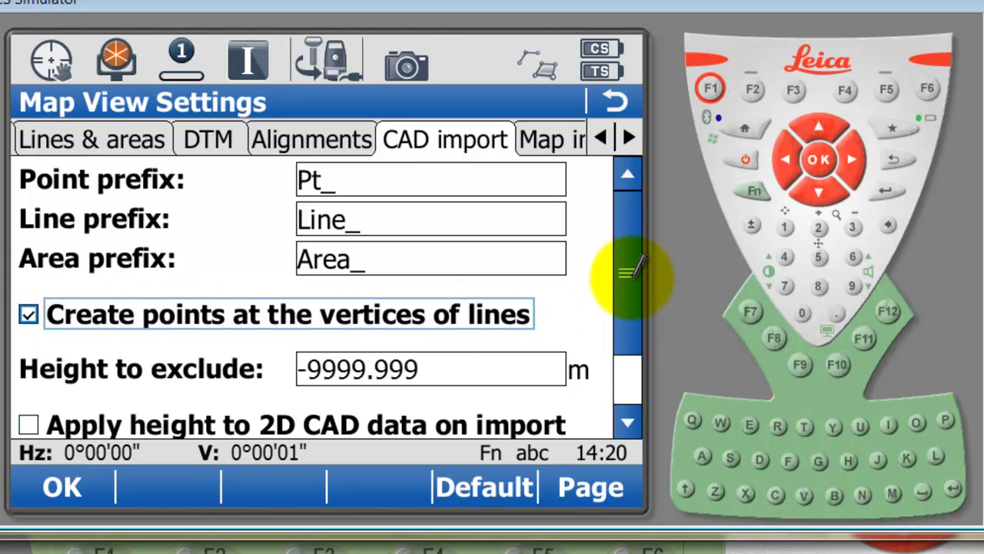
drag(628, 270, 628, 312)
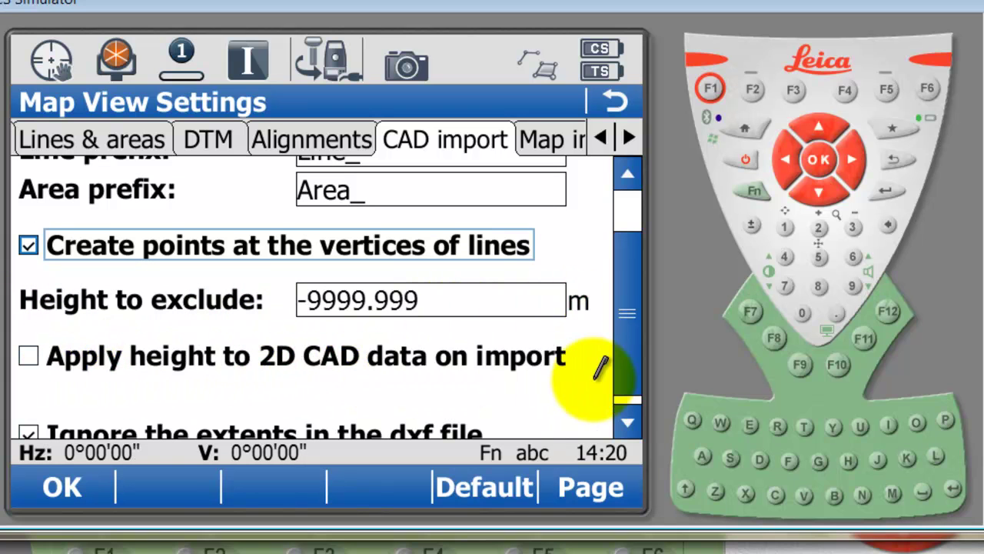
click(624, 406)
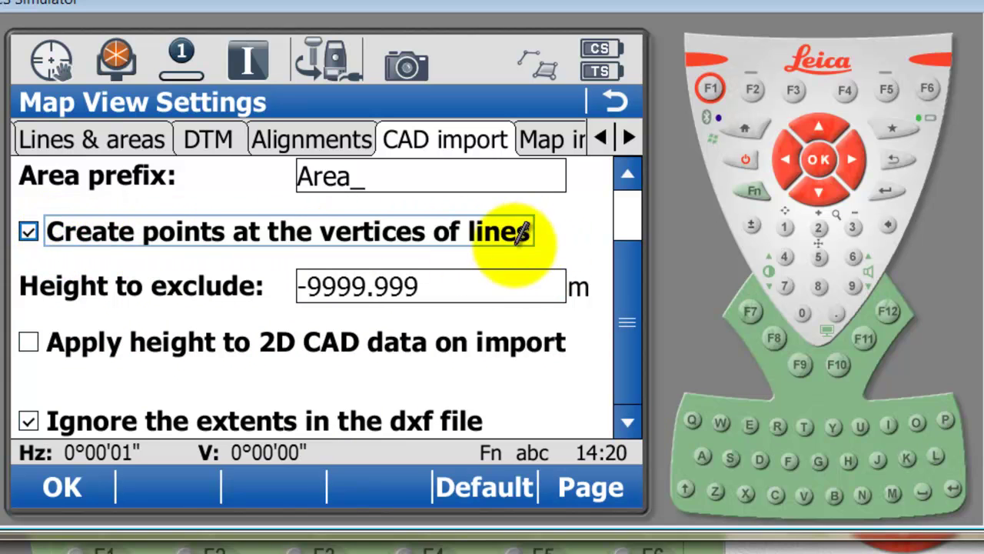
click(62, 485)
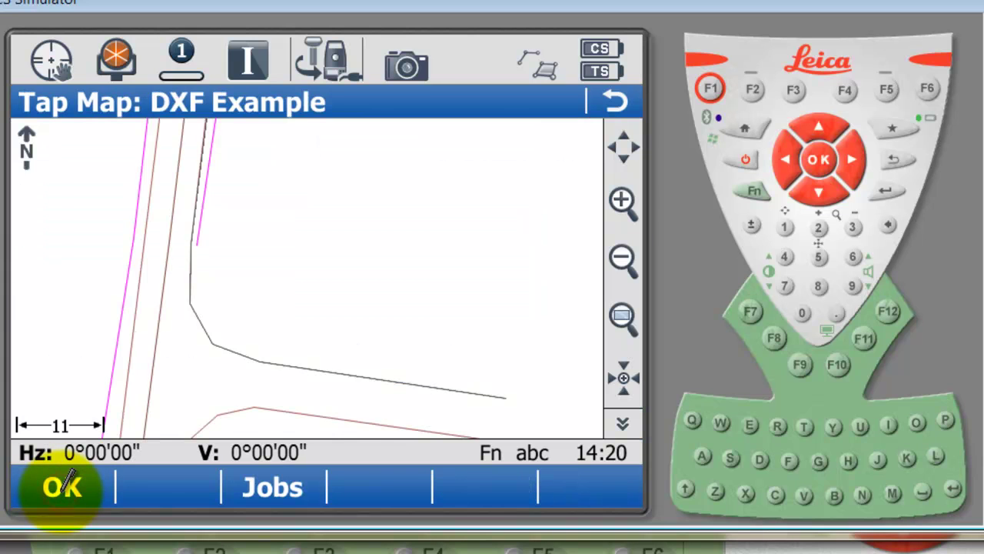
Step: Select the red polyline and import it into the job as 18 points and 1 line
click(263, 407)
drag(187, 398, 193, 253)
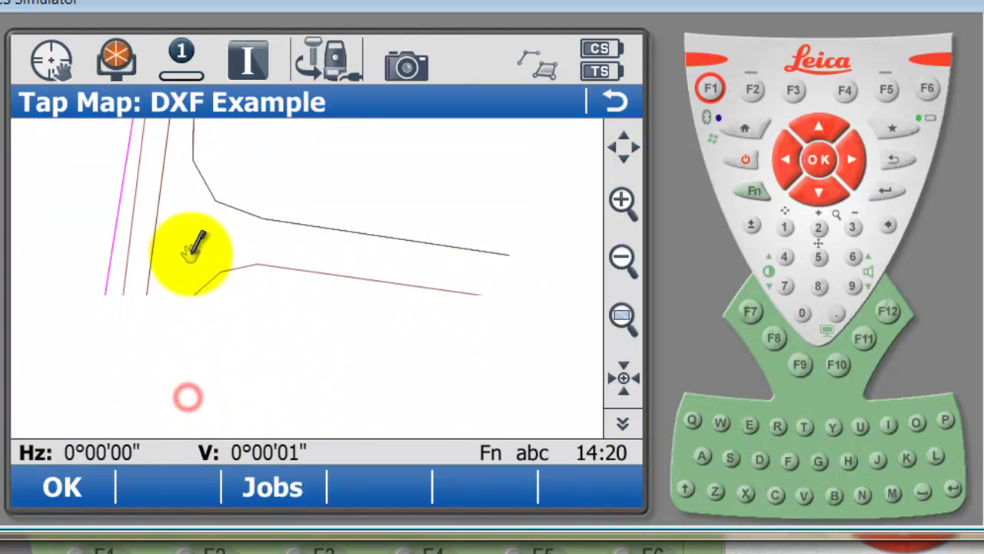
click(217, 280)
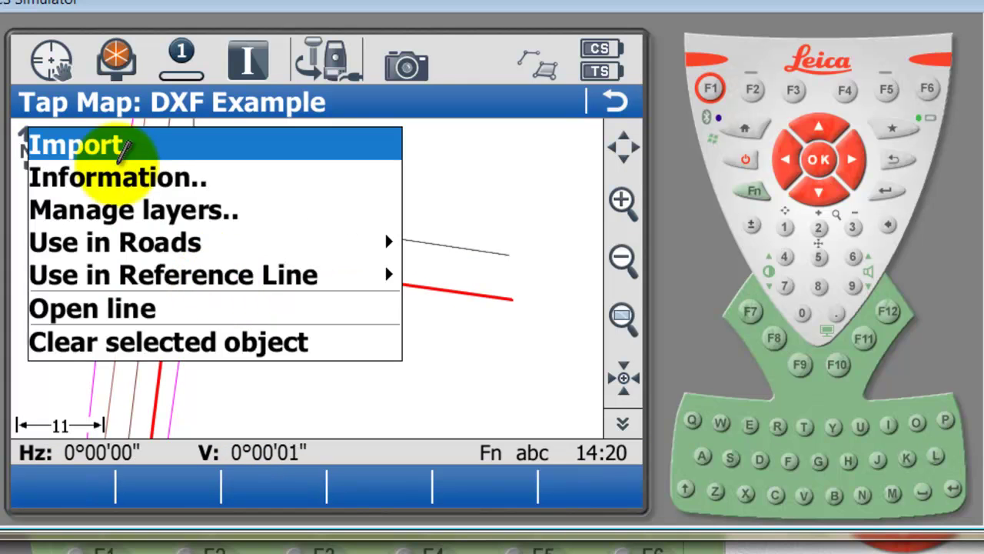
click(112, 150)
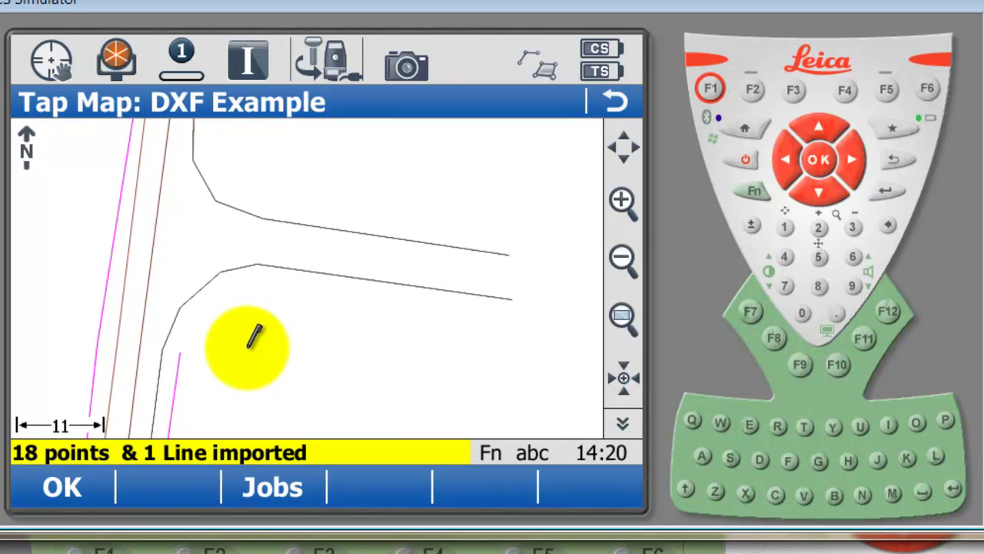
drag(262, 331, 266, 324)
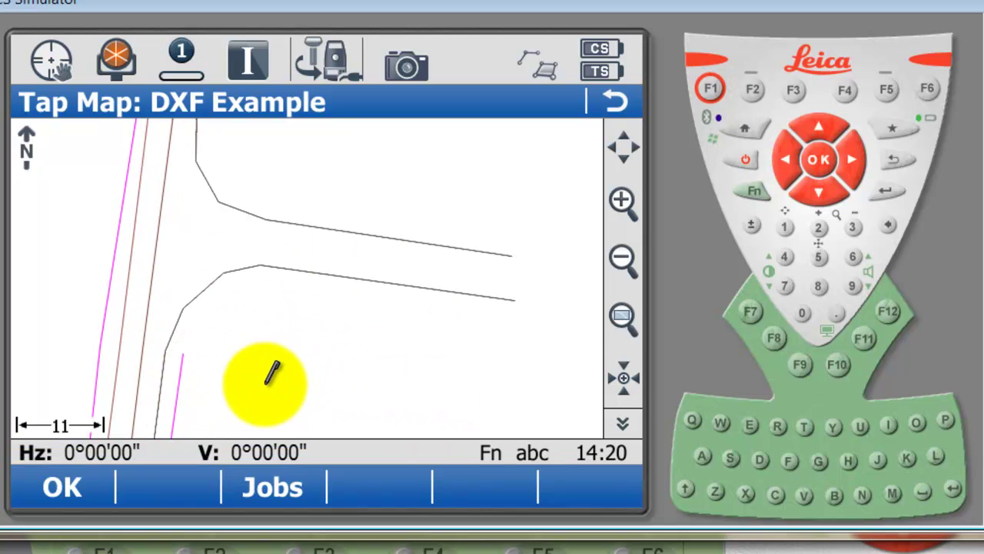
Step: Turn on Display points in the map's Points settings
click(158, 484)
click(147, 138)
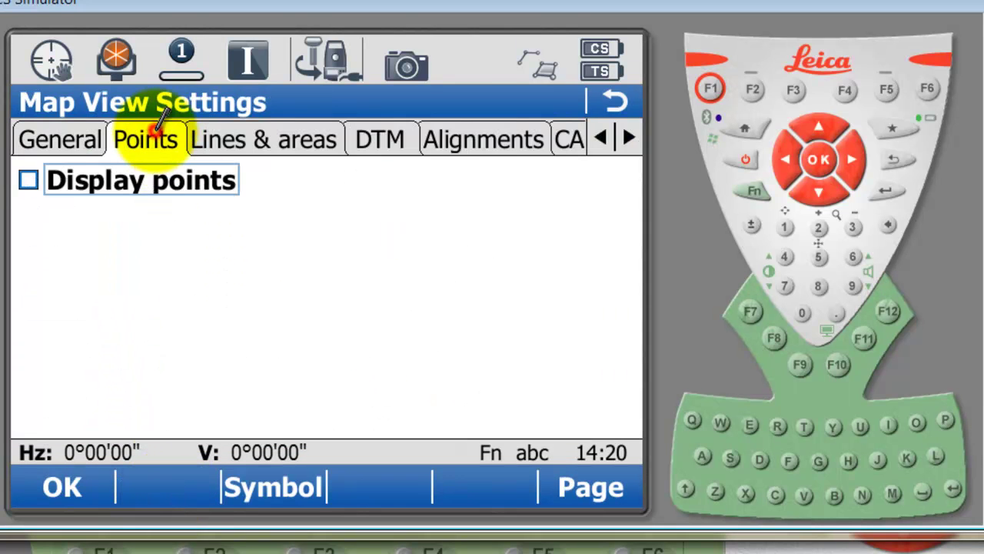
click(28, 179)
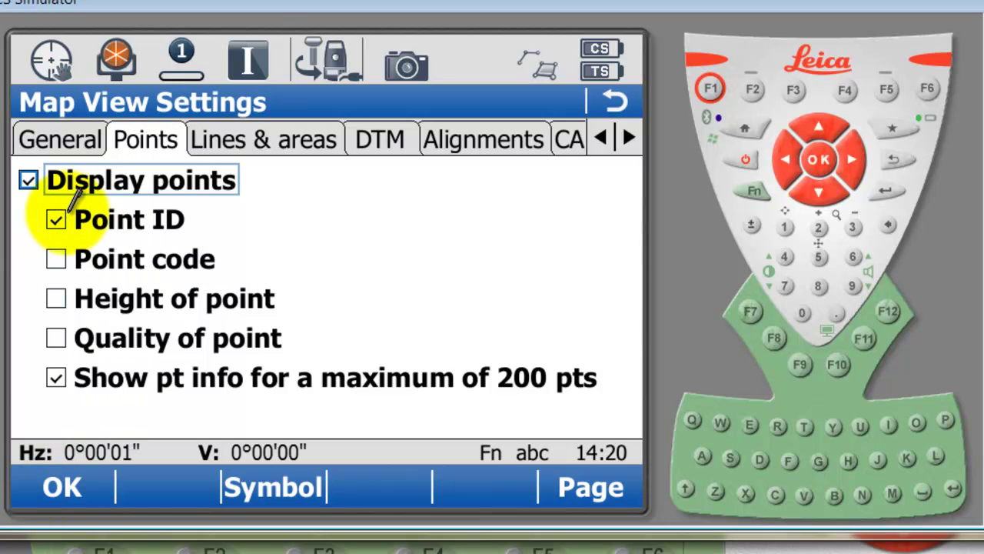
click(55, 486)
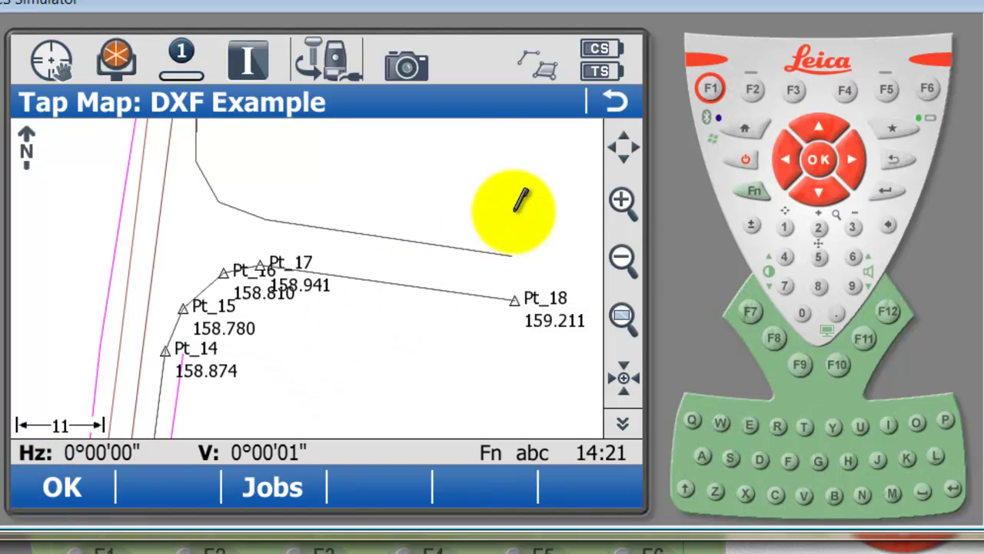
Step: Zoom and pan the map to inspect imported points Pt_14 to Pt_18 and their heights
click(817, 228)
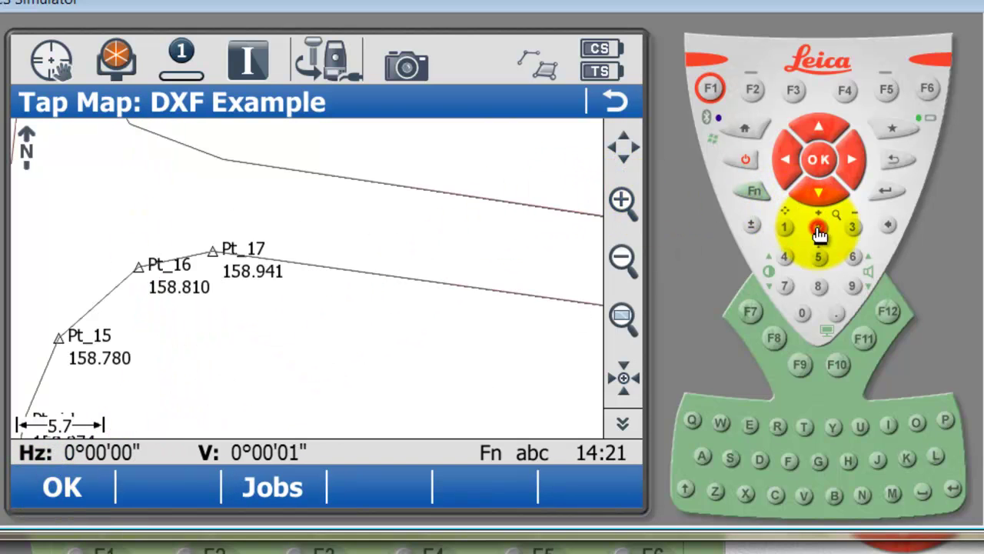
drag(252, 292, 389, 205)
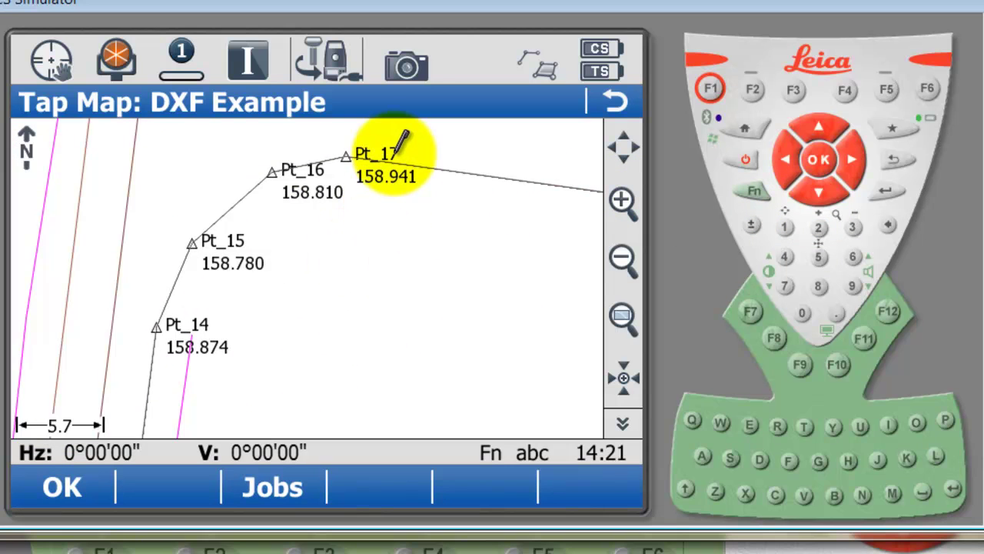
drag(396, 149, 285, 245)
drag(463, 208, 259, 285)
drag(333, 330, 495, 300)
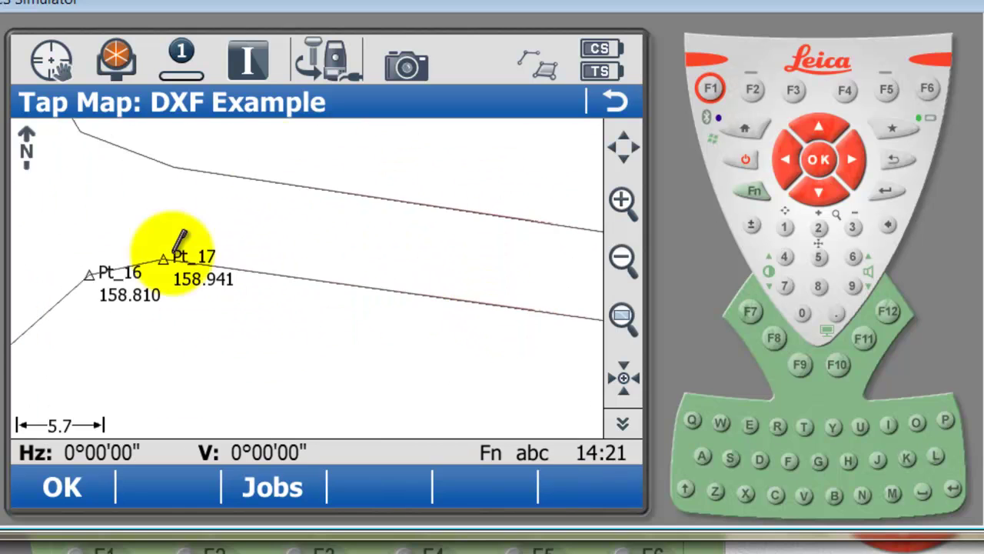
drag(277, 209, 297, 292)
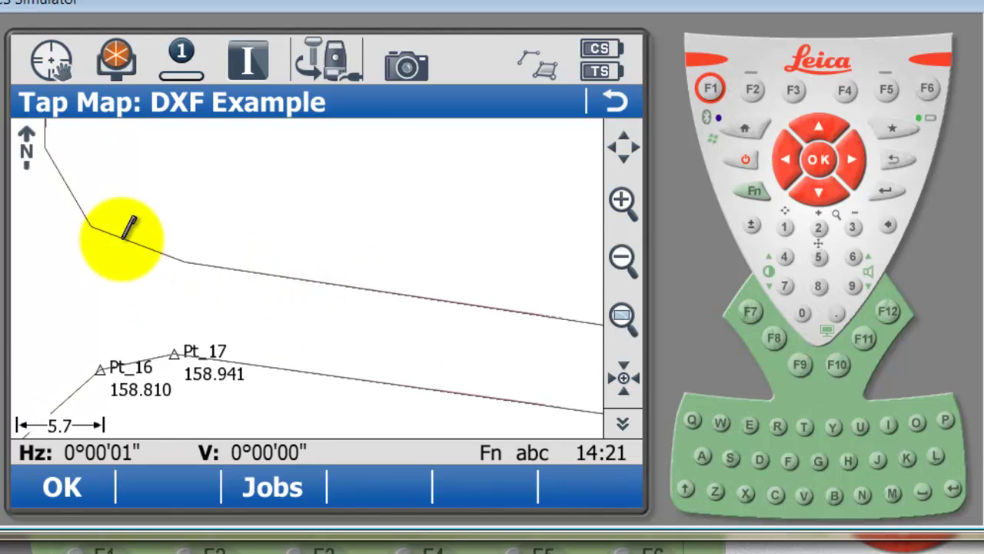
drag(79, 152, 193, 275)
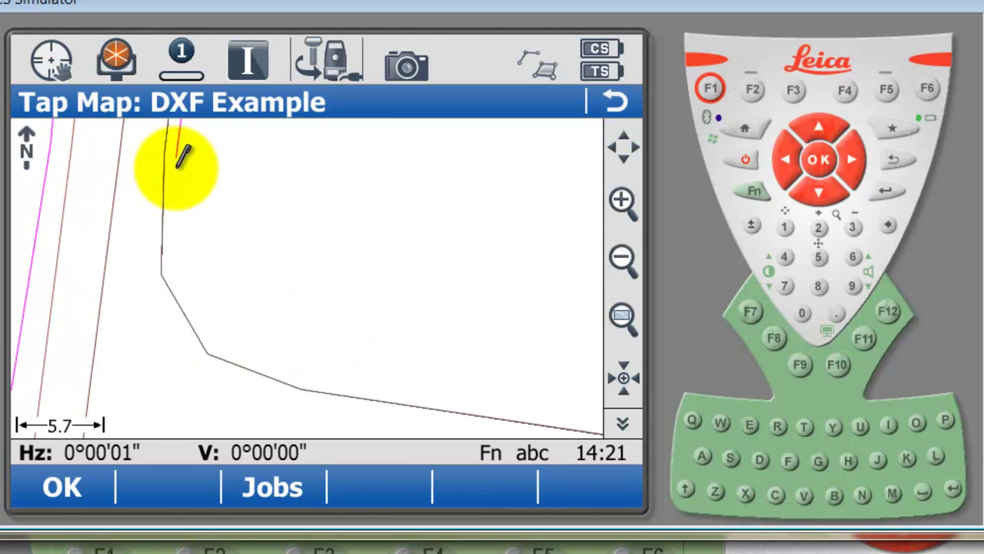
drag(180, 159, 235, 269)
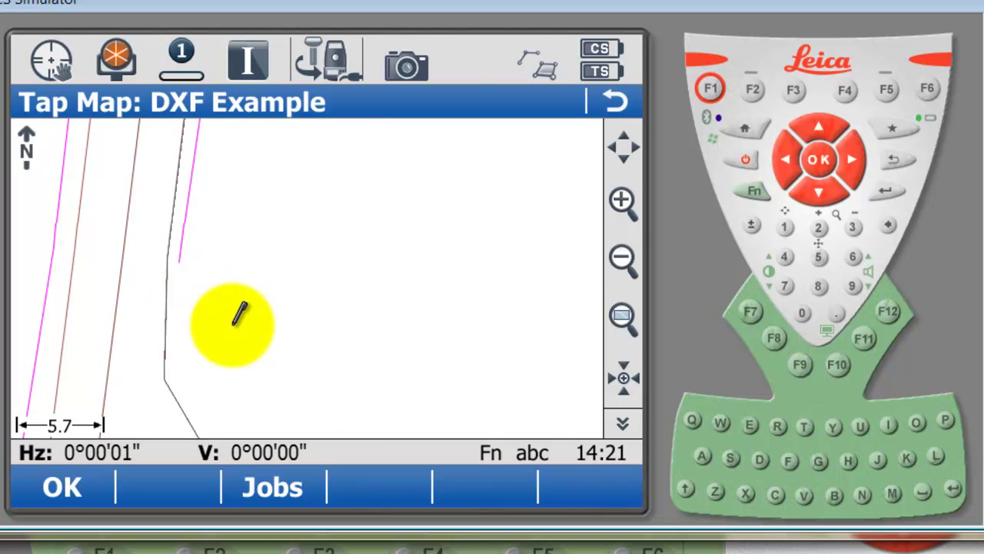
drag(242, 318, 230, 154)
drag(226, 261, 249, 143)
click(621, 257)
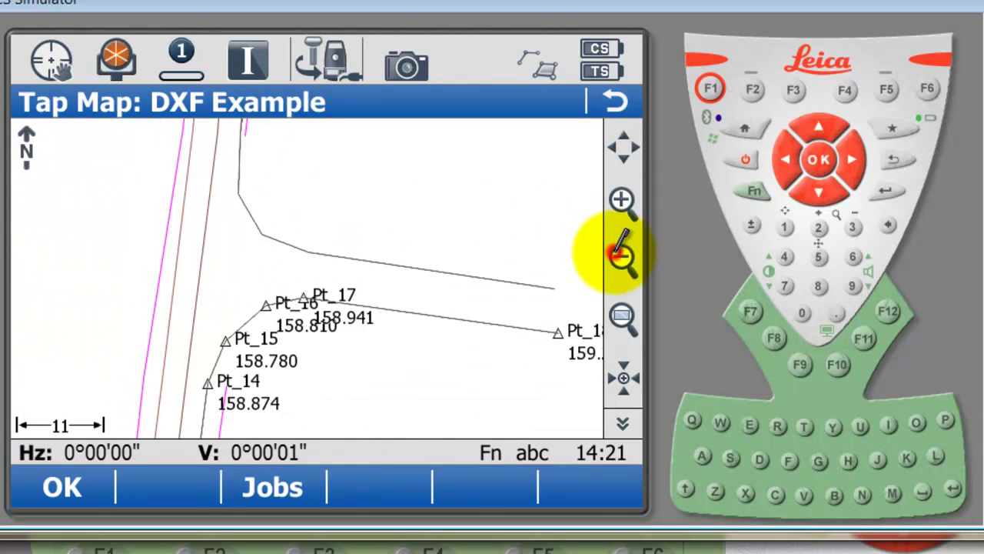
click(622, 258)
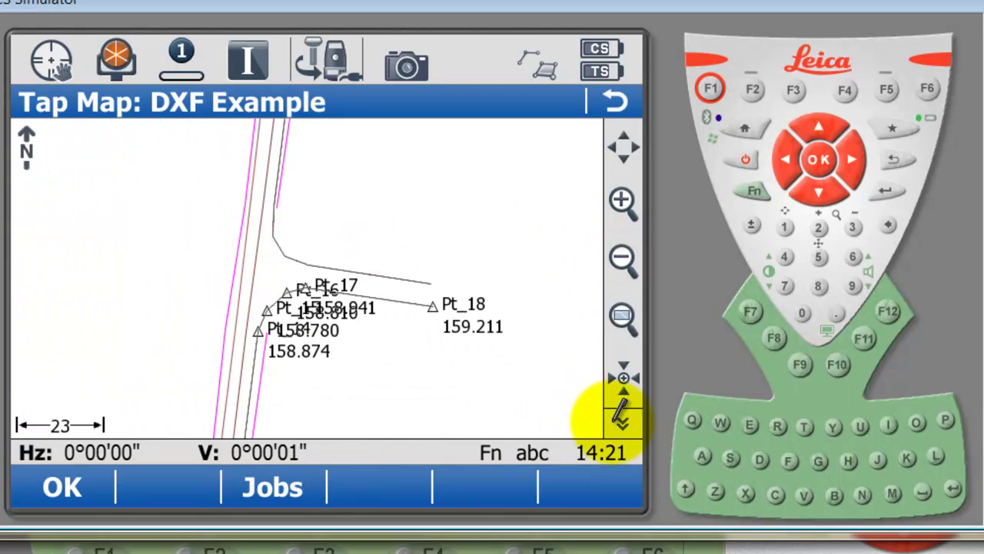
Step: Hide the EDGE OF BITUMEN CAD layer and store the layer states
click(621, 260)
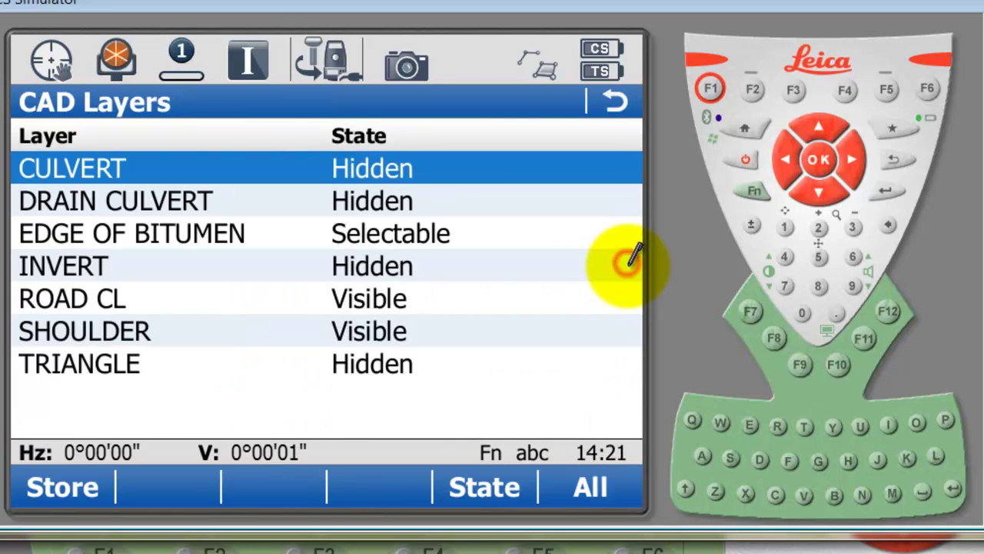
click(219, 231)
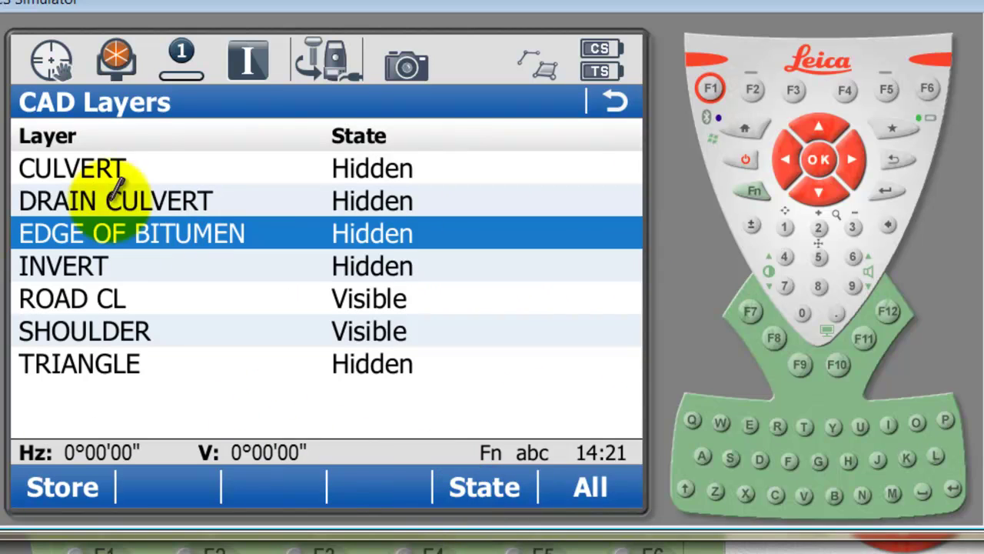
click(73, 482)
Step: Centre the map near Pt_16 and zoom in on the imported points
click(373, 248)
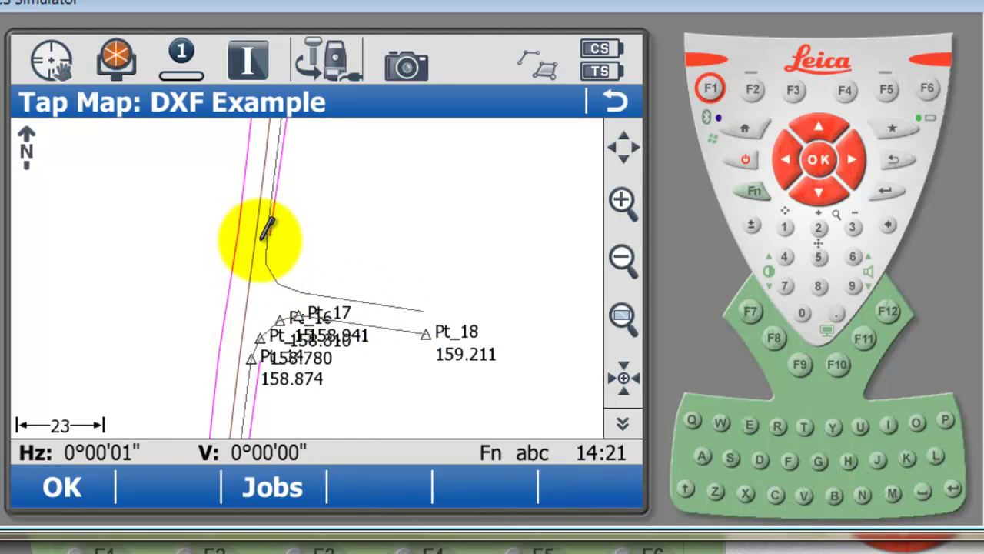
click(306, 269)
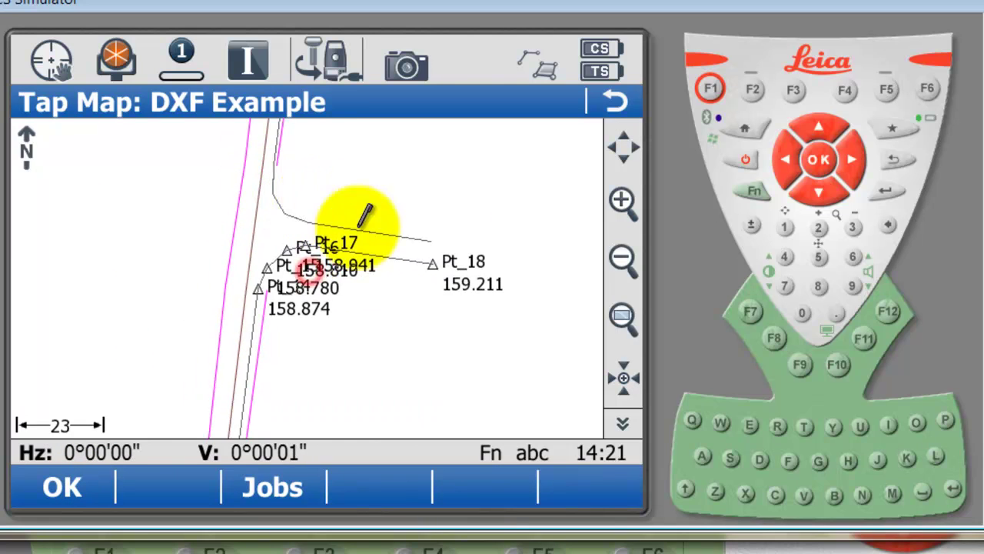
click(821, 229)
click(821, 229)
Step: Start Measure to Line on Line_1 through Use in Reference Line > Measure line
drag(164, 285, 251, 336)
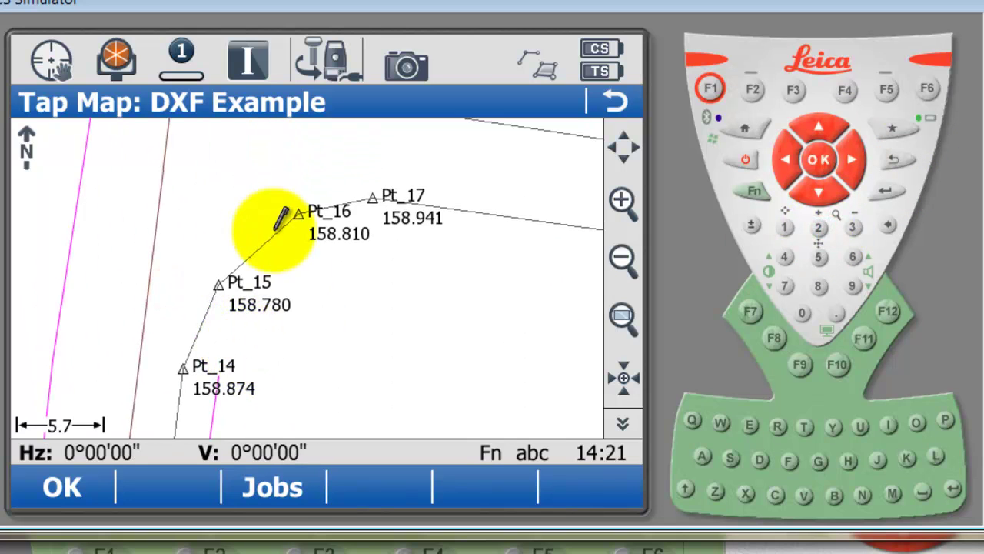
drag(263, 199, 274, 229)
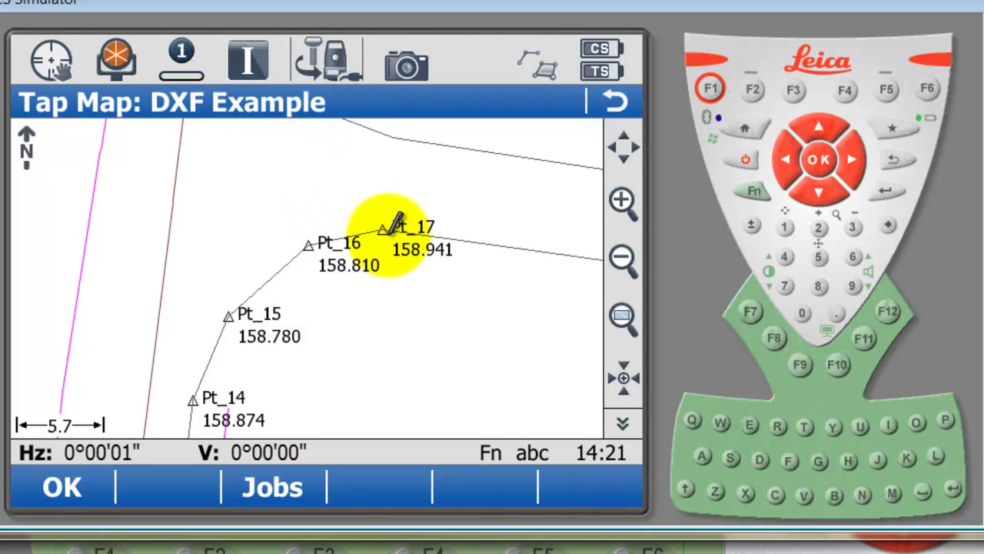
drag(315, 198, 125, 264)
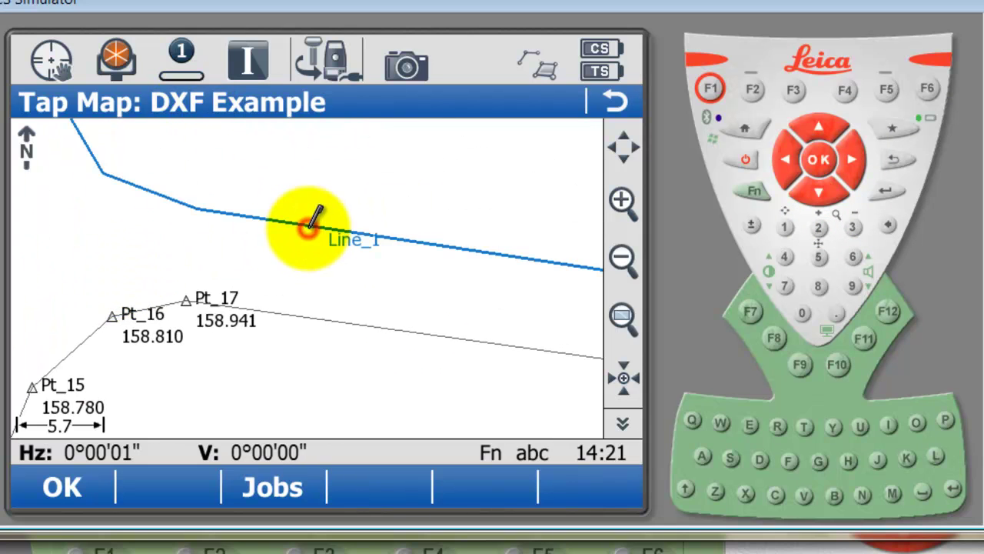
right_click(311, 222)
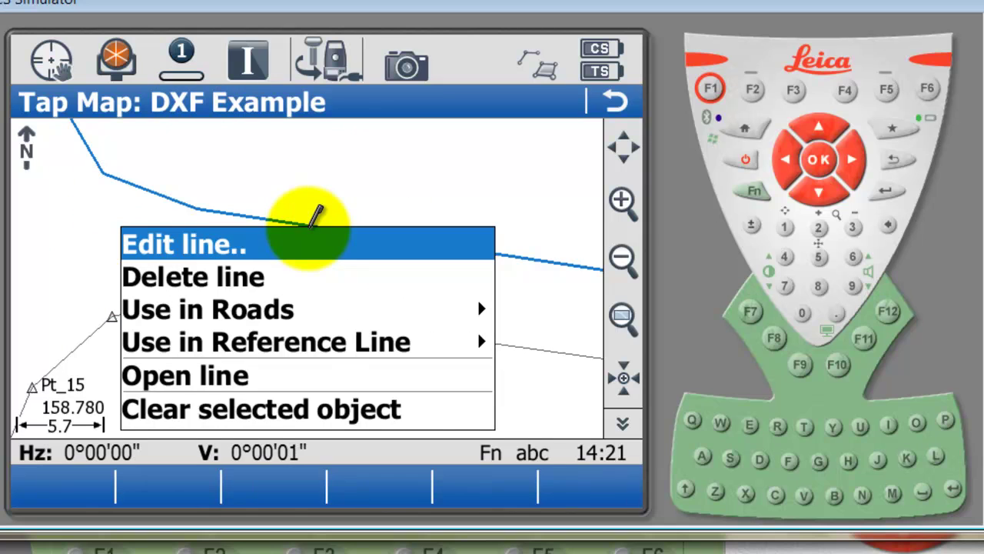
click(312, 339)
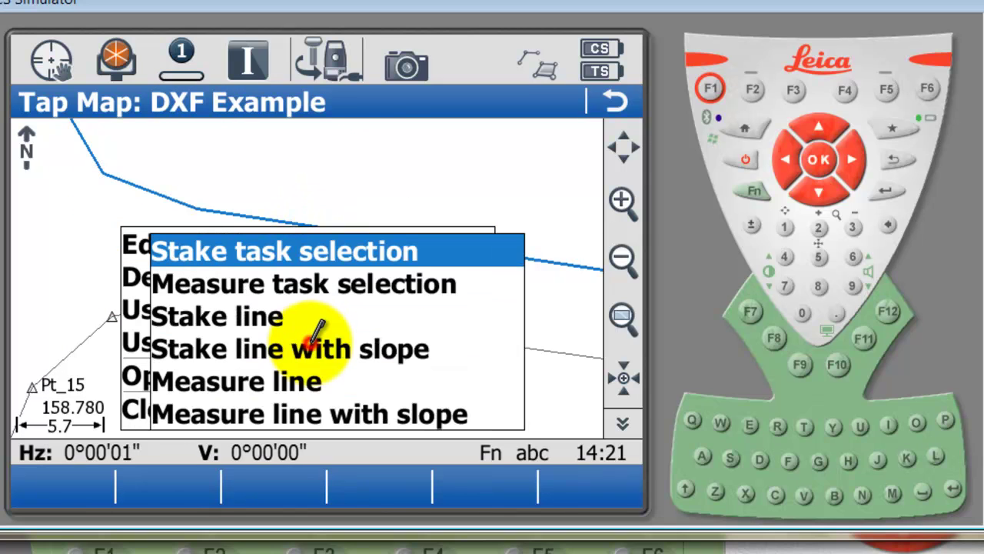
click(271, 382)
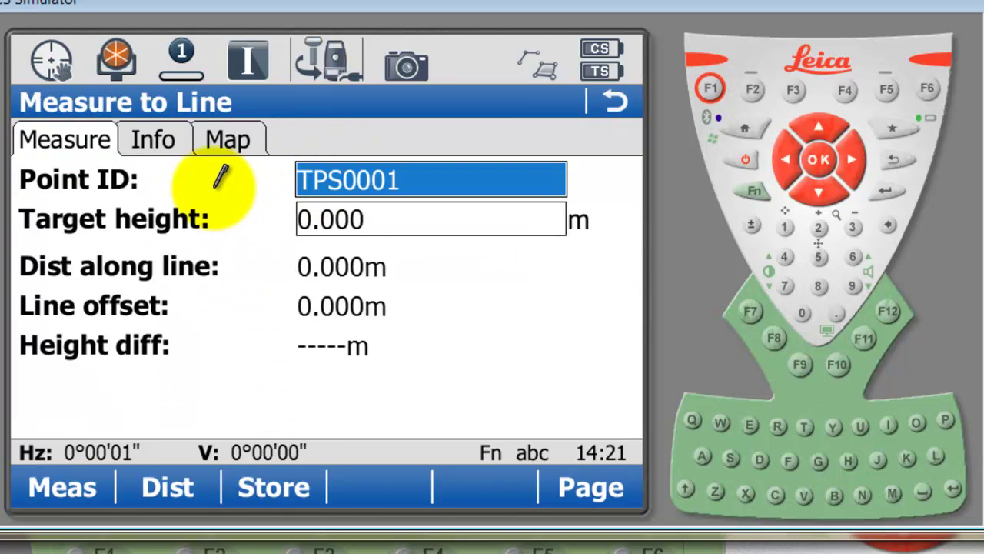
Step: Show Line_1 on the task's map, bringing Pt_17 and Pt_18 into view
click(219, 132)
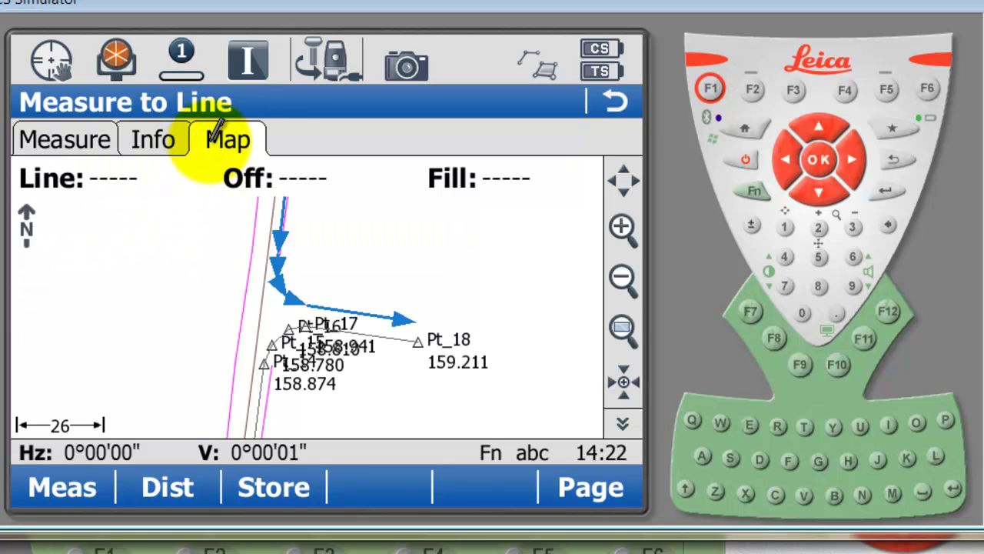
drag(215, 253, 226, 330)
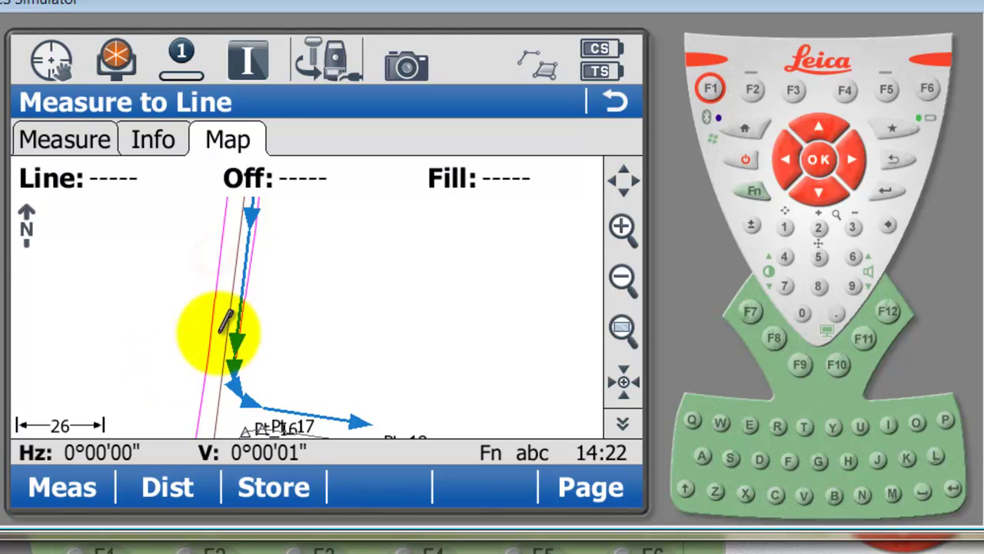
mouse_move(303, 274)
mouse_down()
mouse_move(279, 393)
mouse_move(310, 281)
mouse_up()
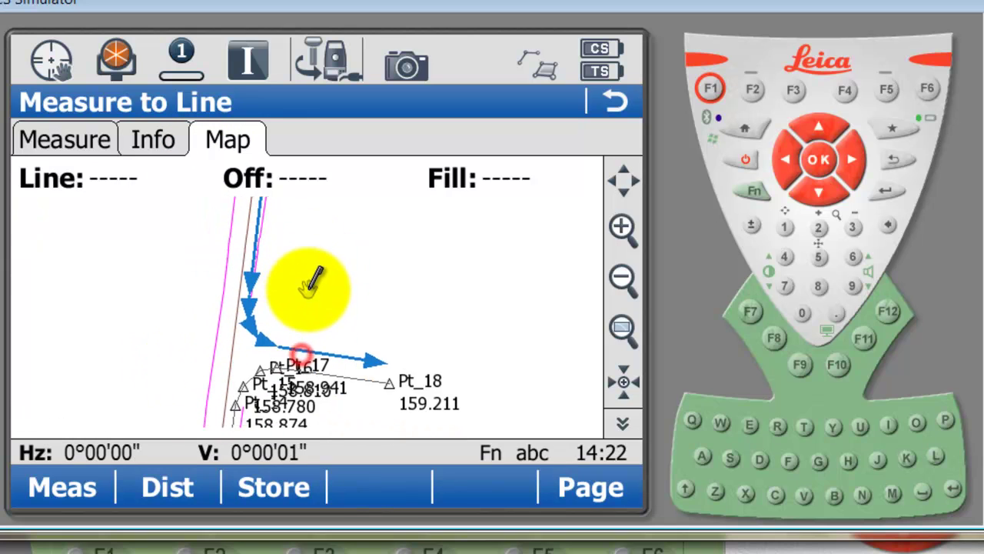
click(260, 317)
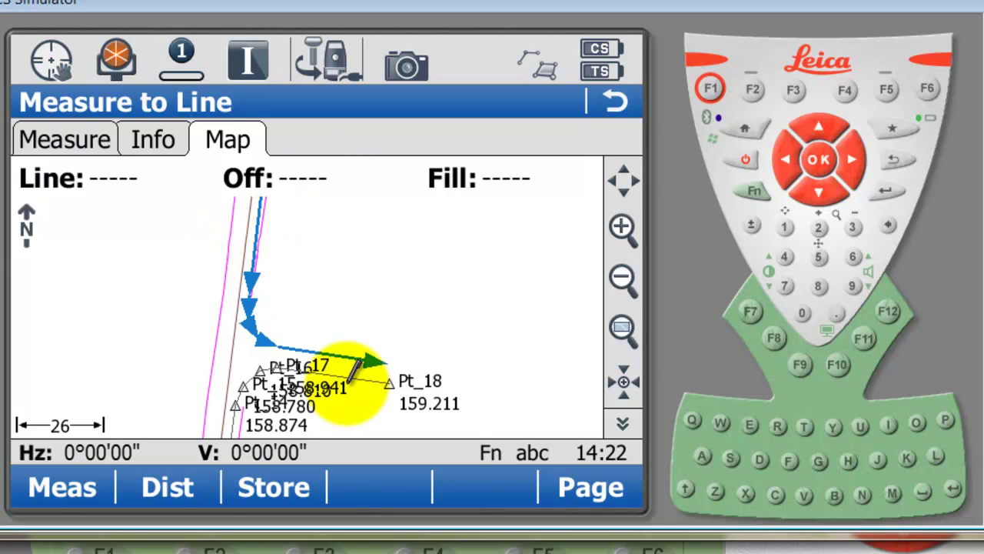
drag(329, 292, 395, 226)
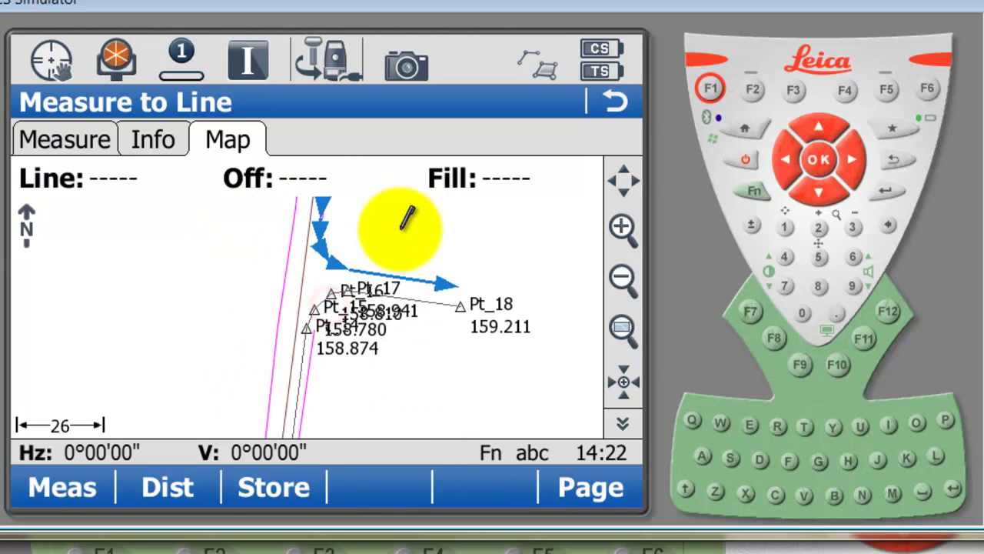
drag(368, 359, 342, 426)
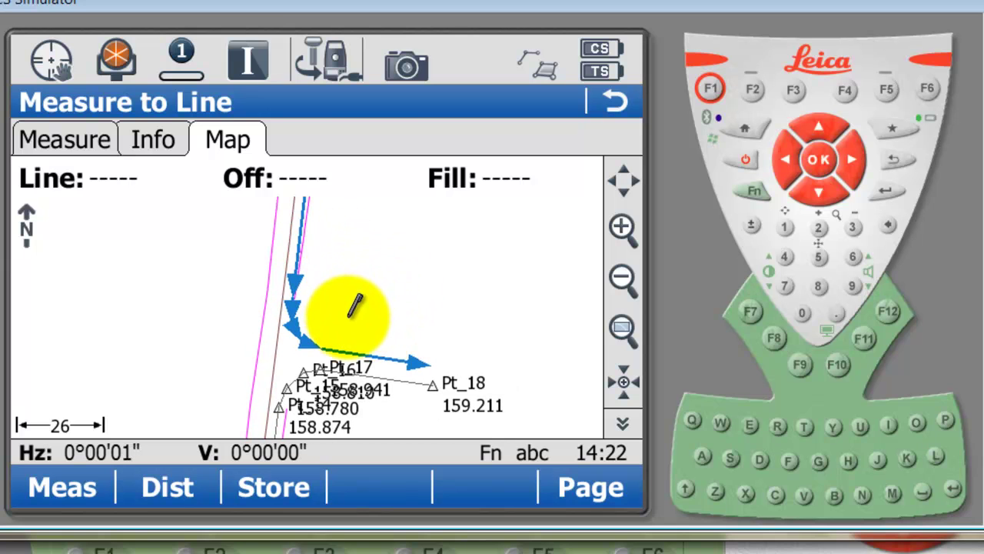
drag(418, 279, 395, 258)
Step: Select and clear the line's segments, then leave Measure to Line
click(358, 271)
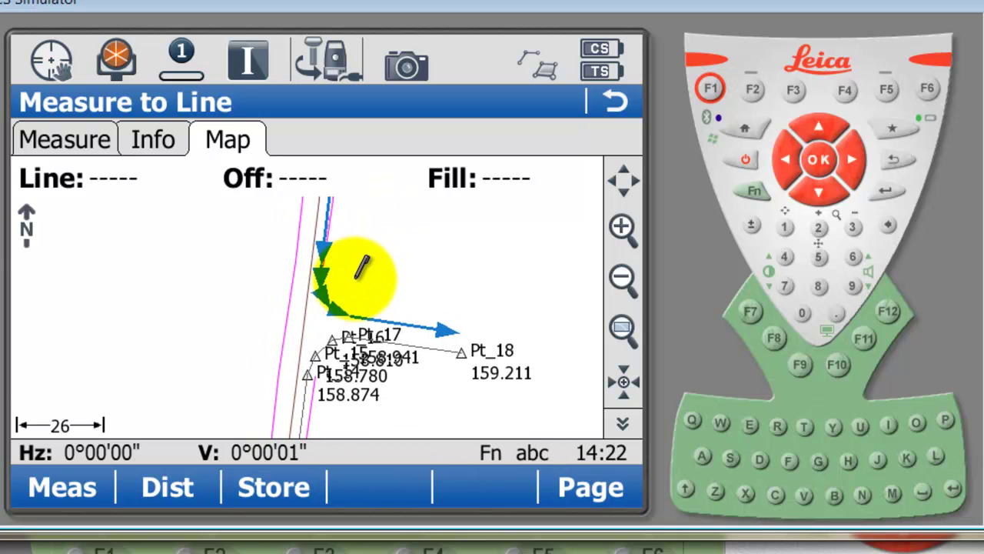
click(435, 303)
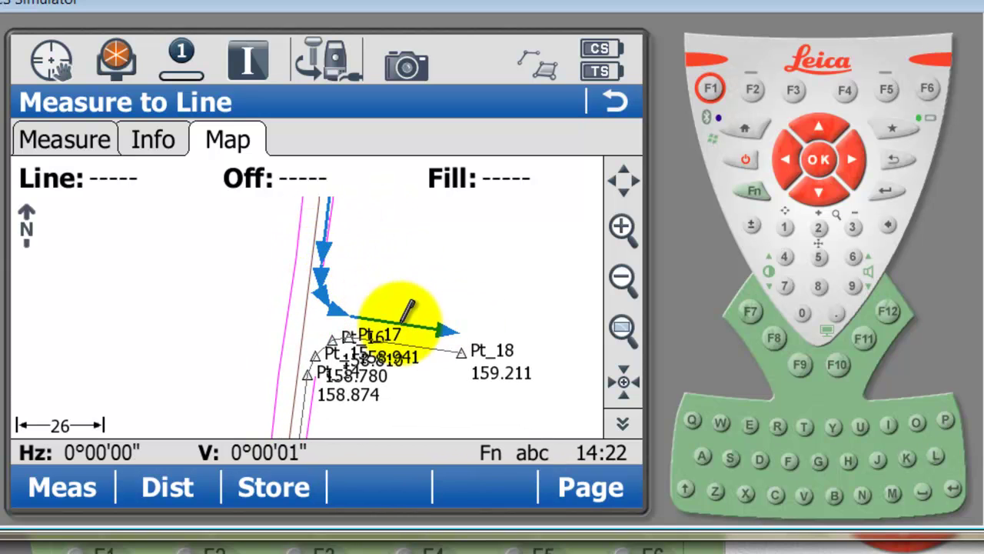
click(341, 260)
click(450, 328)
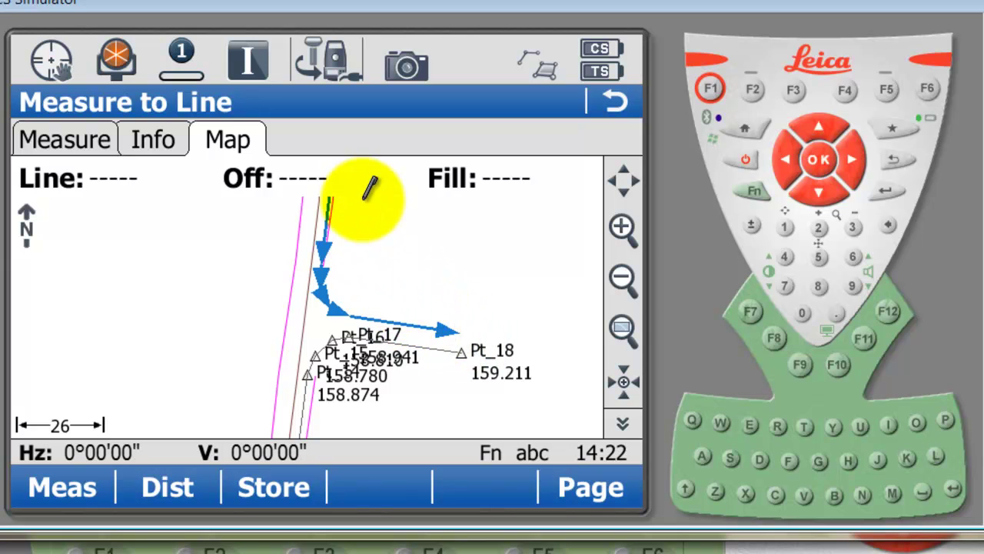
click(349, 280)
click(548, 286)
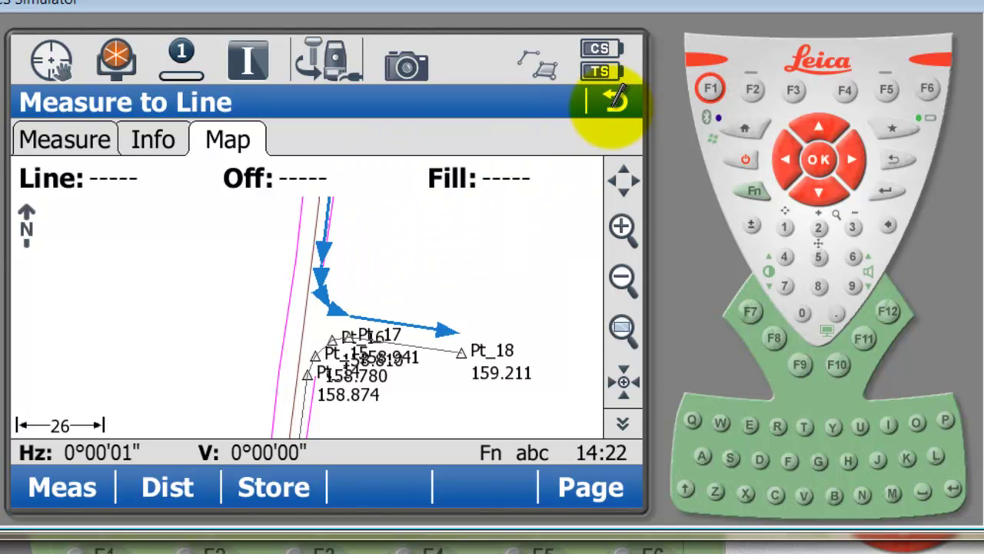
click(615, 98)
Step: Back out of the reference line task to the main menu
click(615, 98)
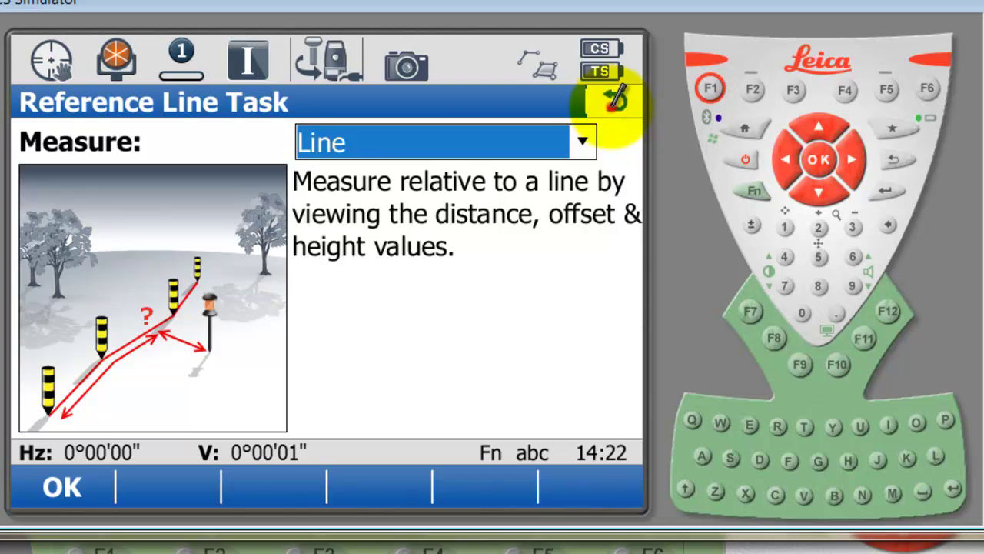
click(615, 98)
click(615, 98)
click(615, 98)
Step: Start Import DXF data, reading Road Design 3D from the SD card
click(396, 178)
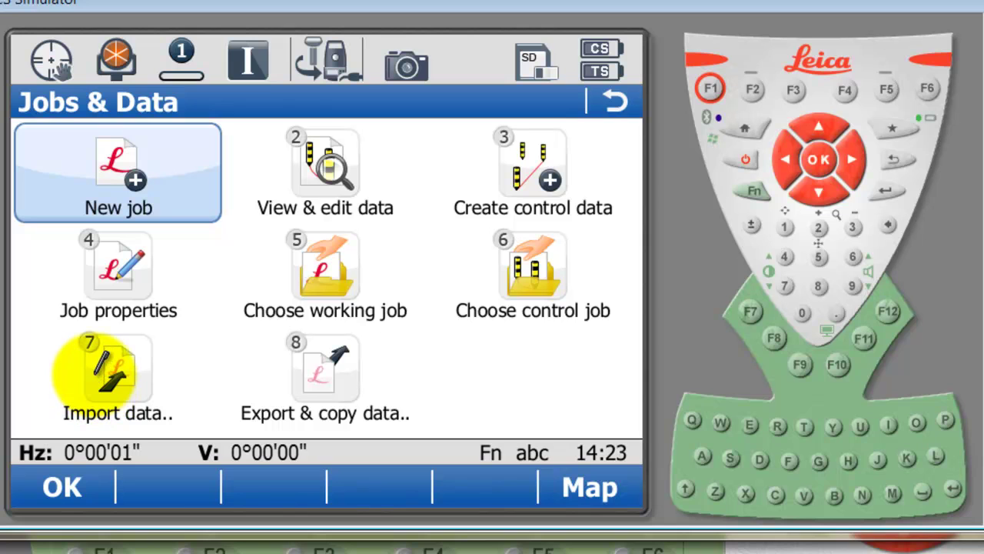
click(95, 373)
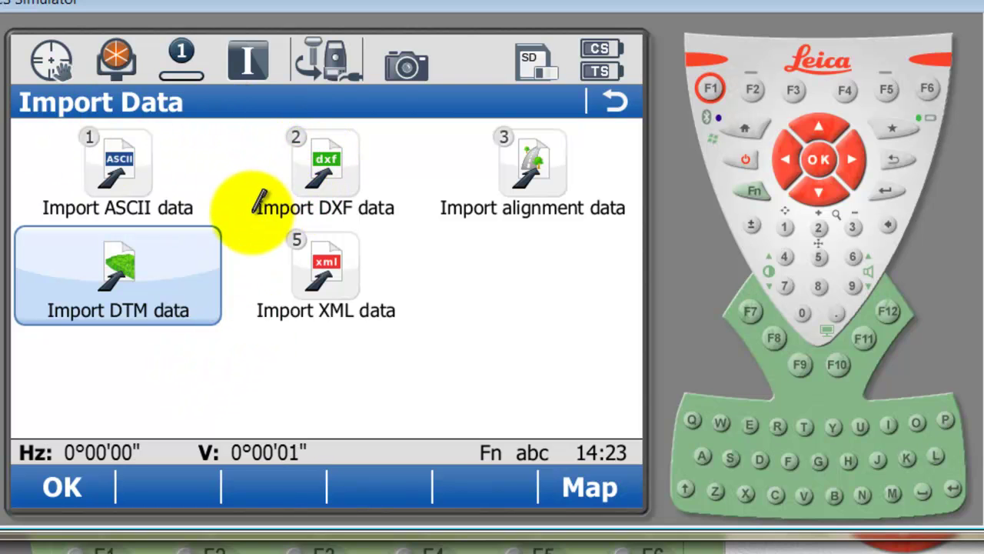
click(327, 153)
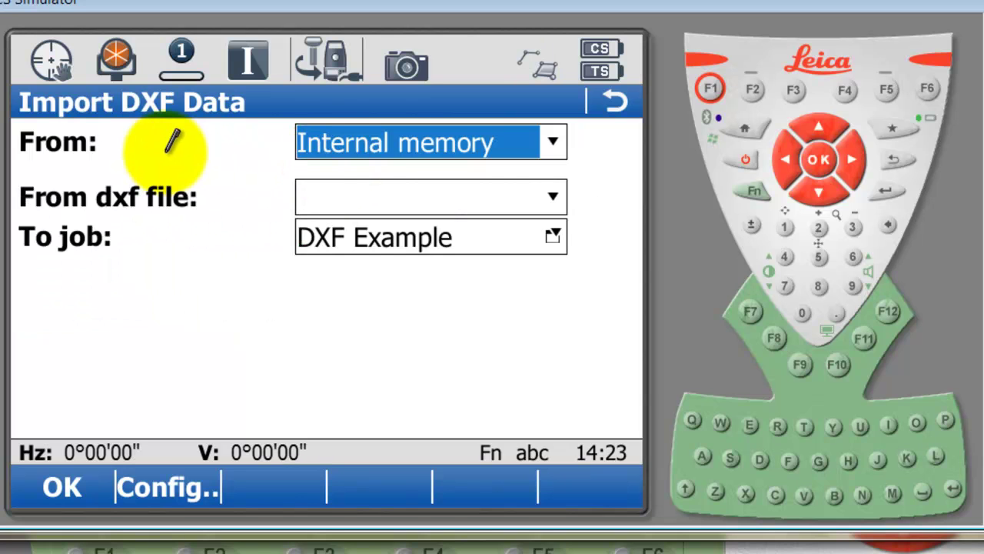
click(338, 137)
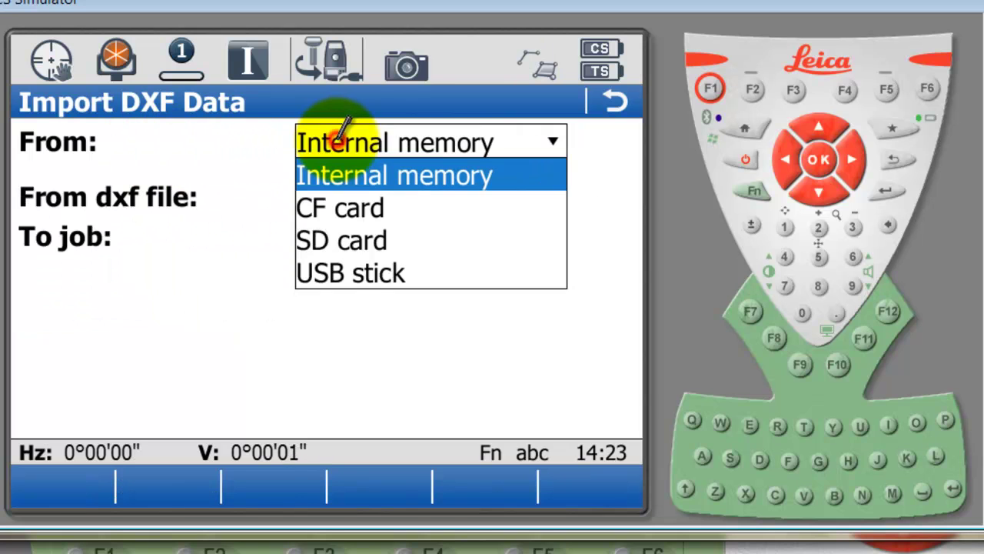
click(341, 240)
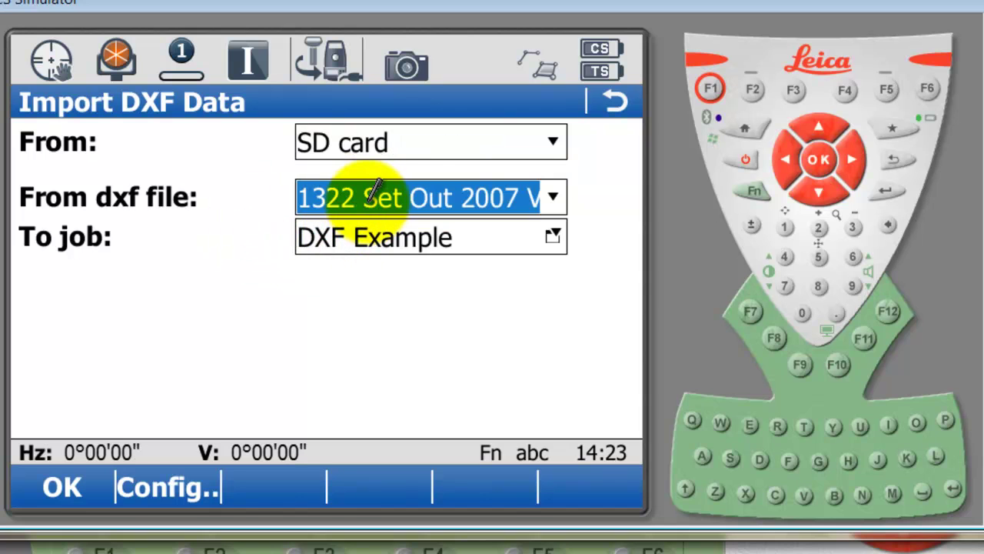
click(419, 192)
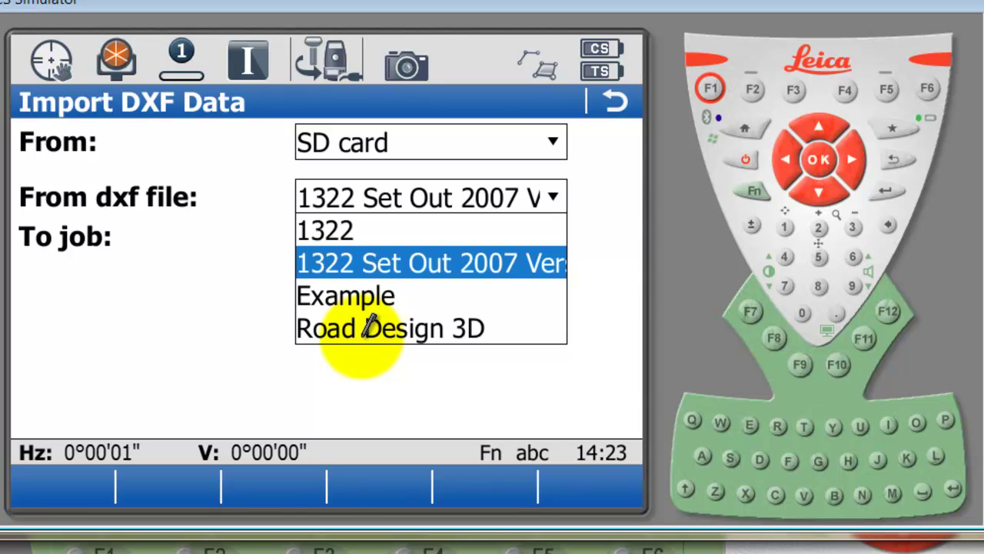
click(408, 330)
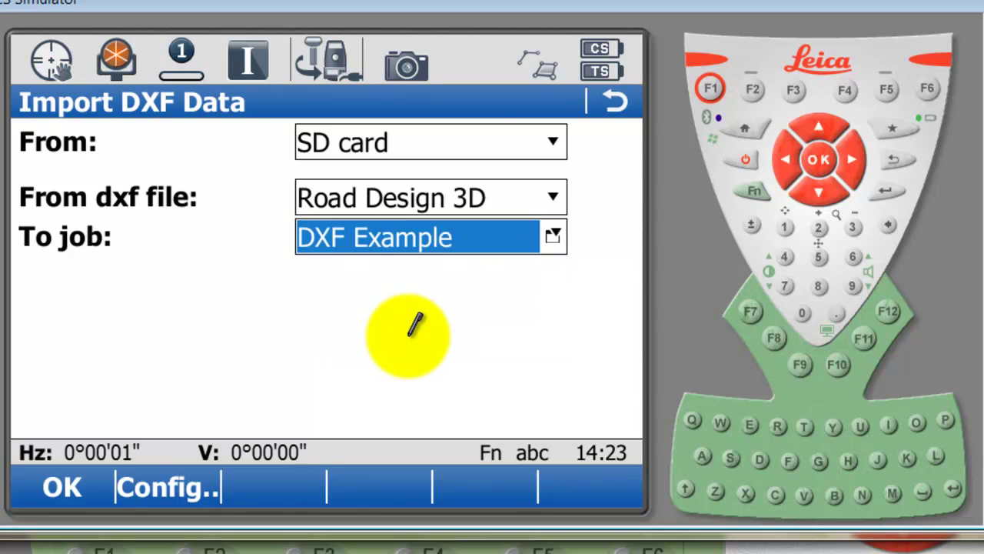
Step: Accept the DXF import settings and import Road Design 3D (3992 points, 973 lines)
click(178, 482)
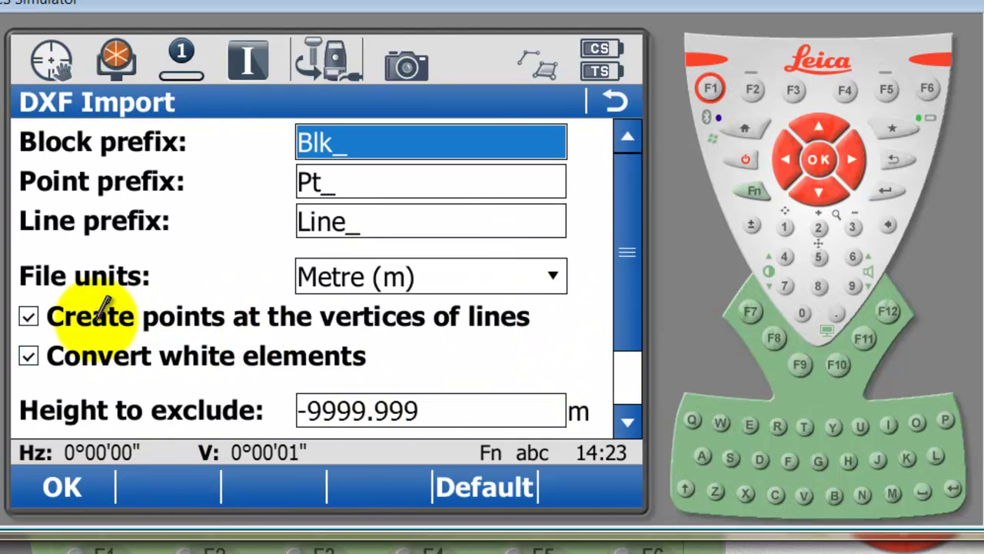
click(628, 371)
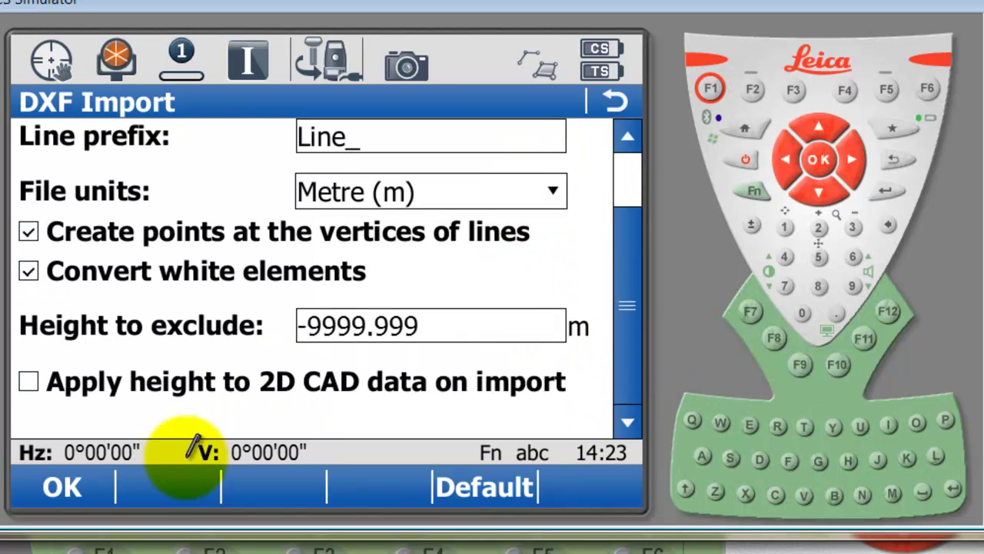
click(61, 484)
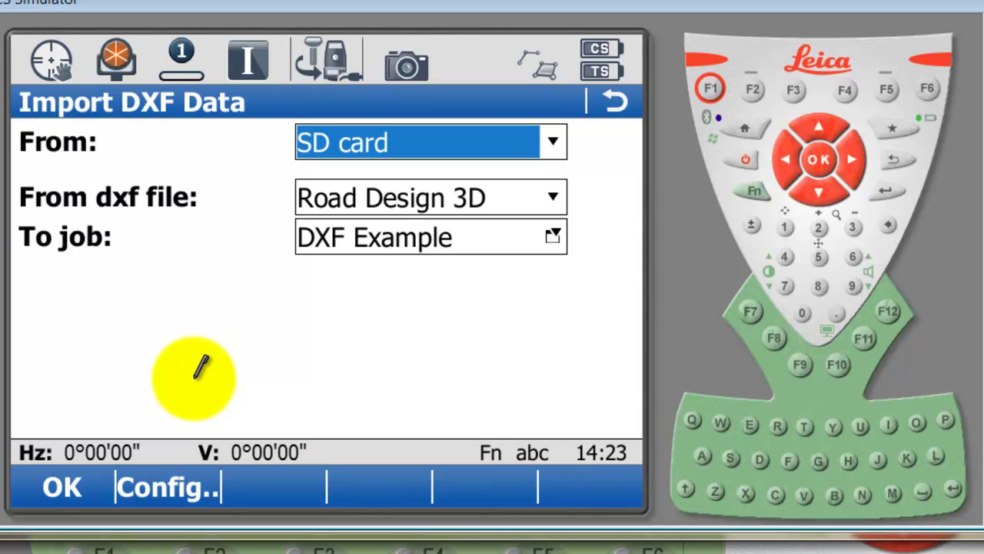
click(62, 486)
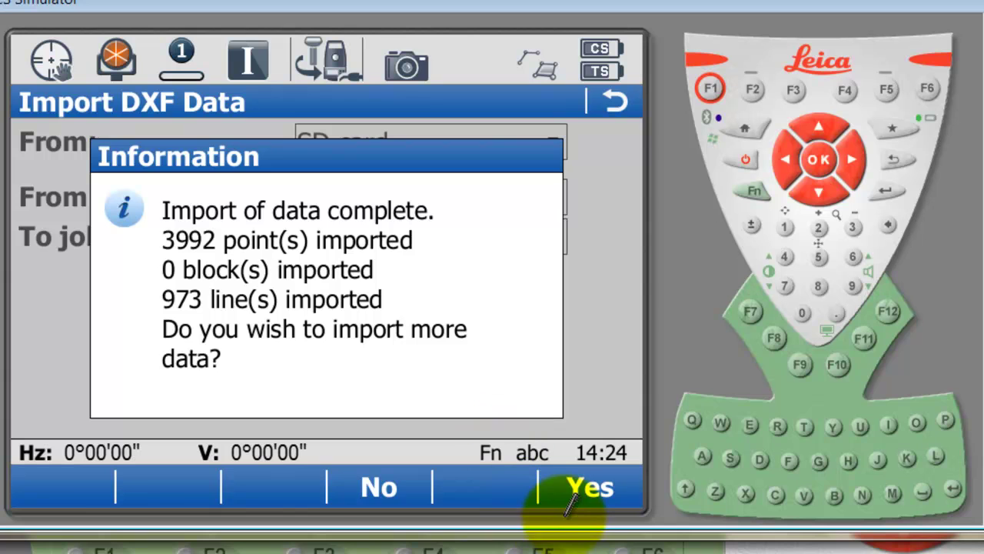
Step: Finish importing and show the job's map with the imported data
click(388, 489)
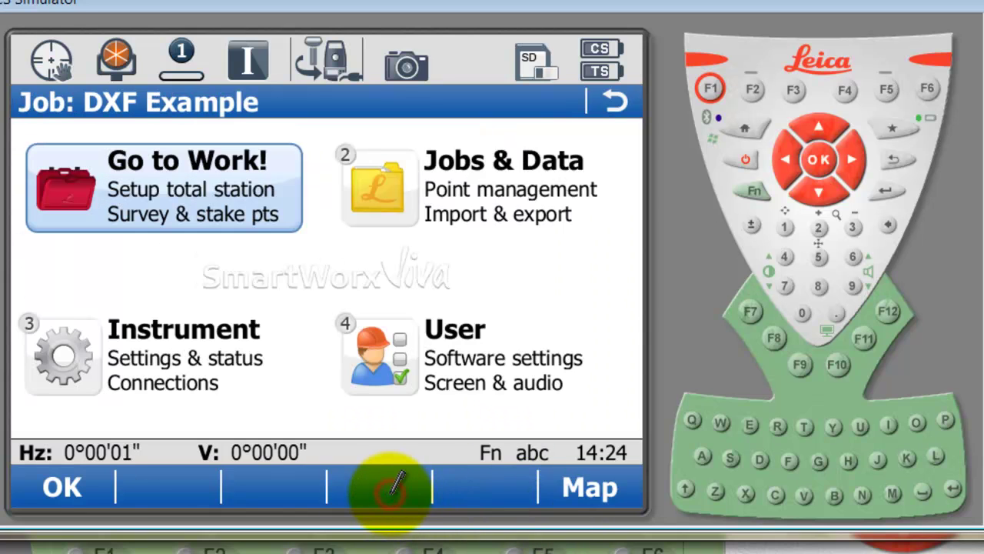
click(573, 484)
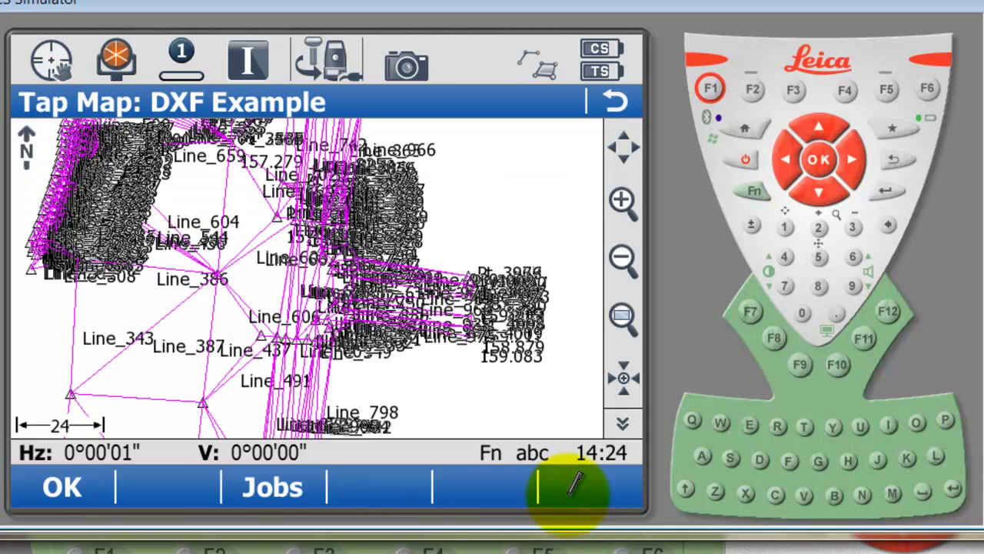
click(621, 421)
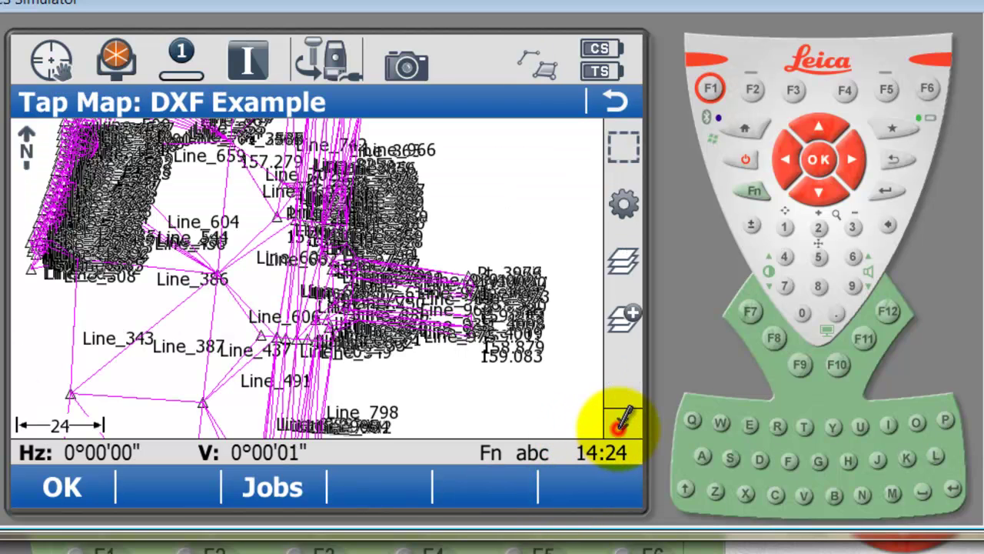
Step: Hide the ROAD CL and SHOULDER CAD layers and store the layer states
click(621, 259)
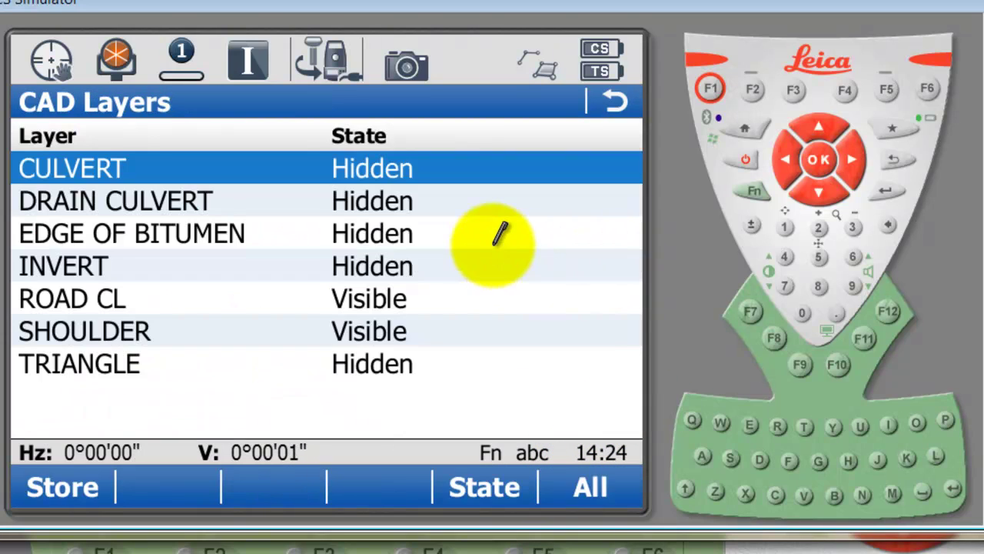
click(346, 299)
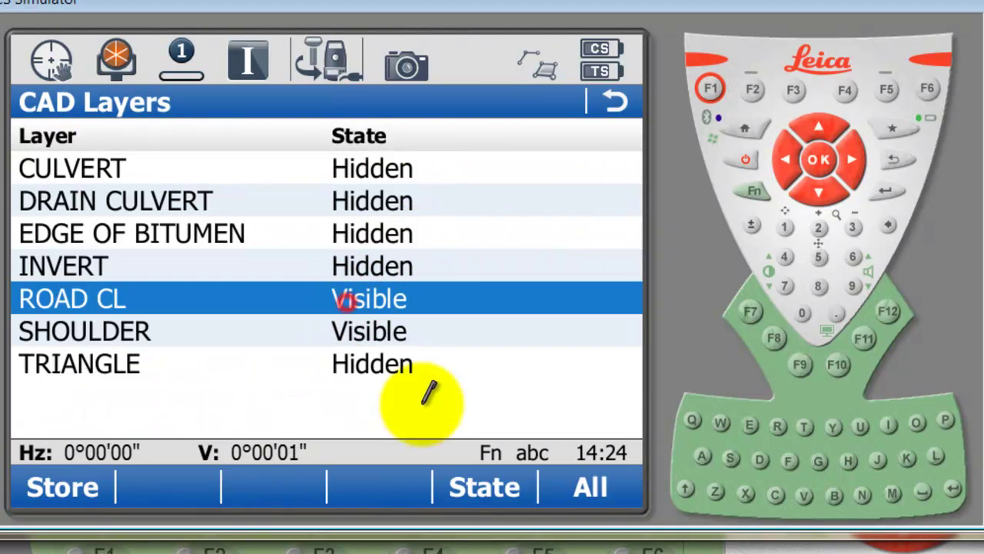
click(473, 486)
click(473, 486)
click(422, 342)
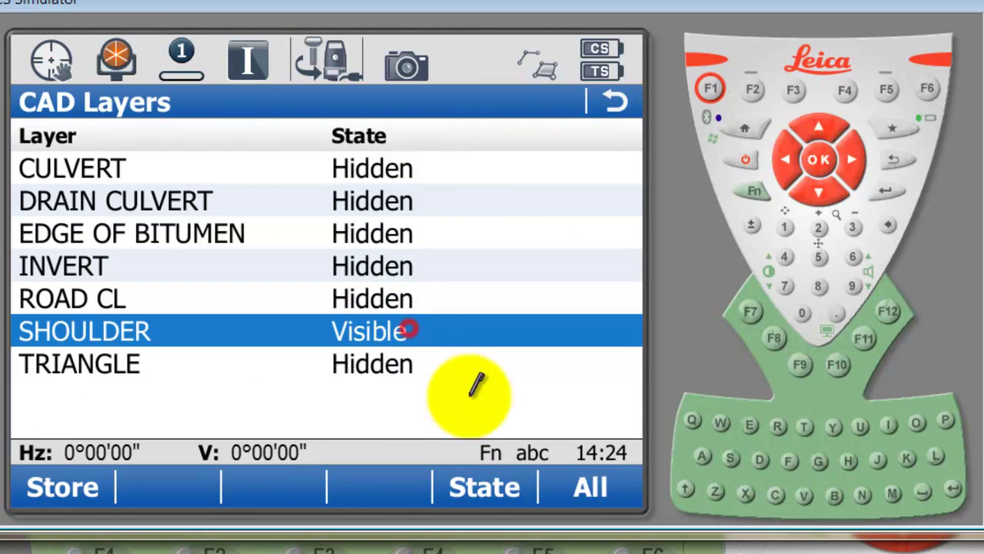
click(479, 486)
click(479, 486)
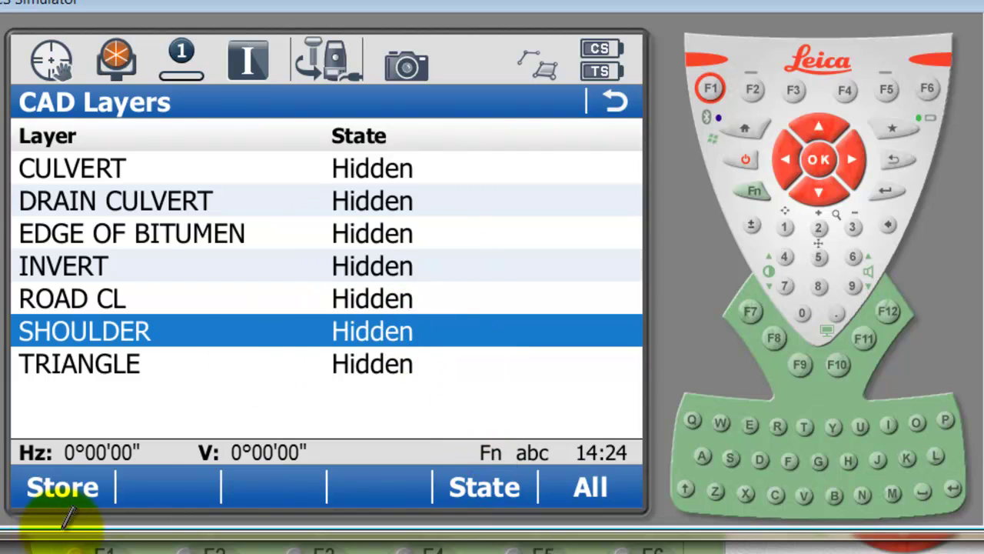
click(62, 486)
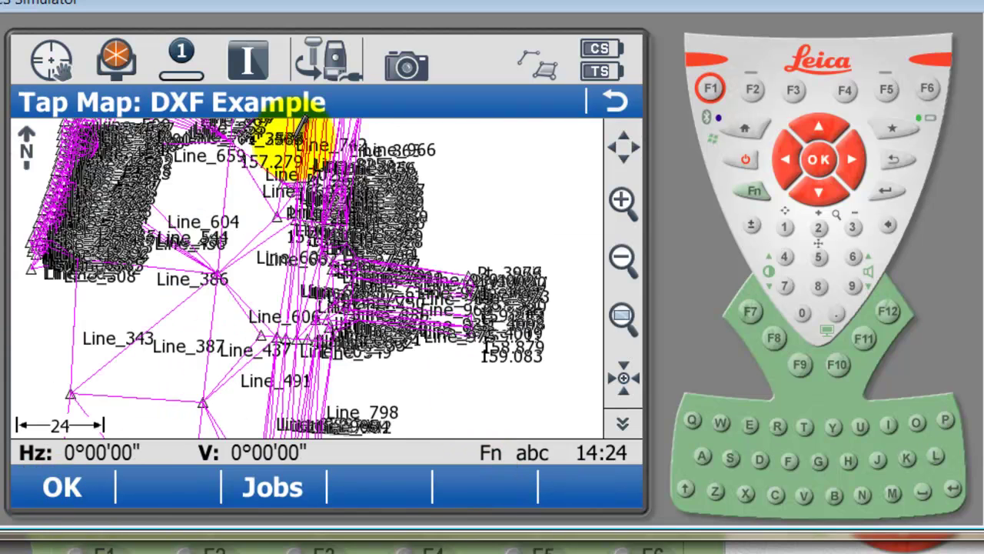
Step: Pan across the imported map and zoom in twice
drag(315, 142, 280, 318)
drag(327, 167, 329, 274)
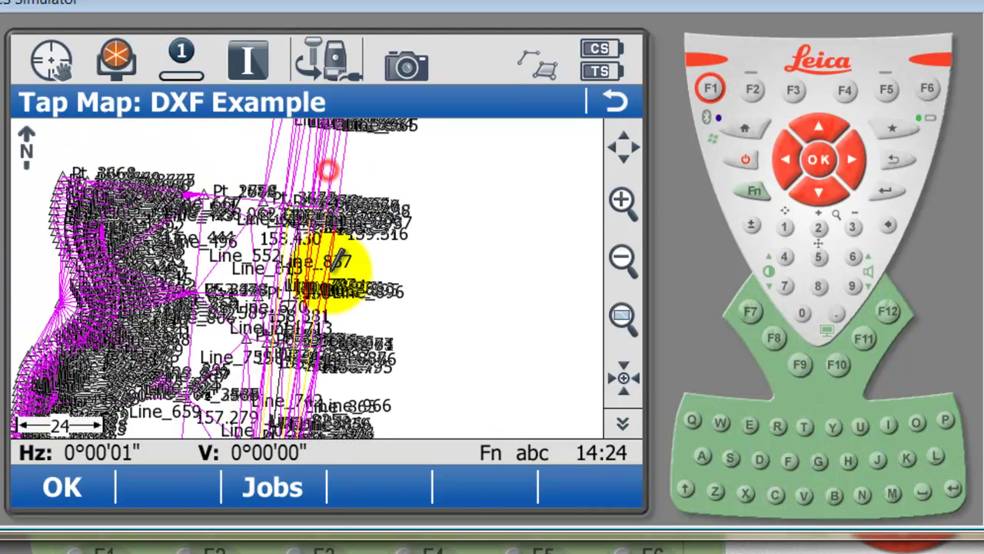
drag(273, 202, 307, 274)
drag(328, 200, 315, 284)
drag(308, 342, 374, 154)
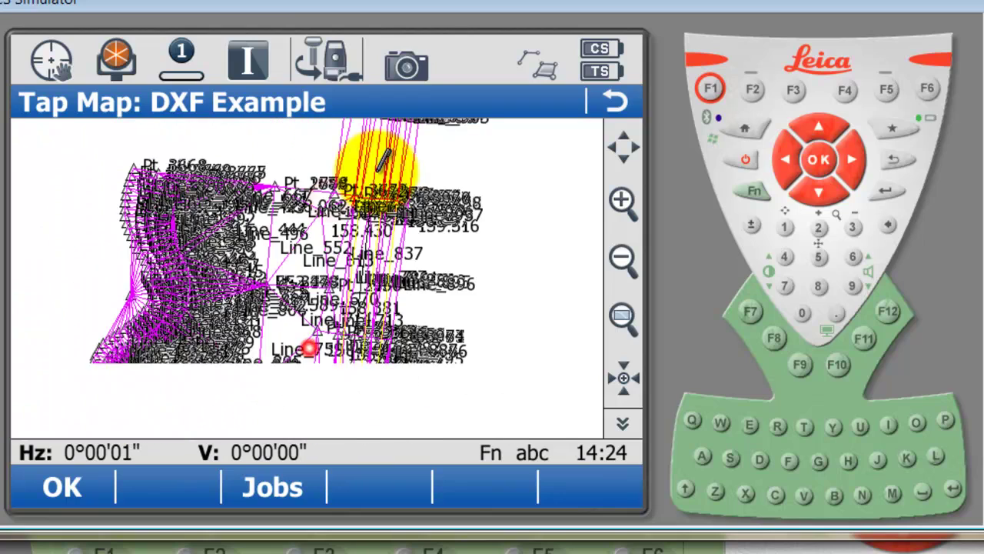
drag(351, 325, 362, 165)
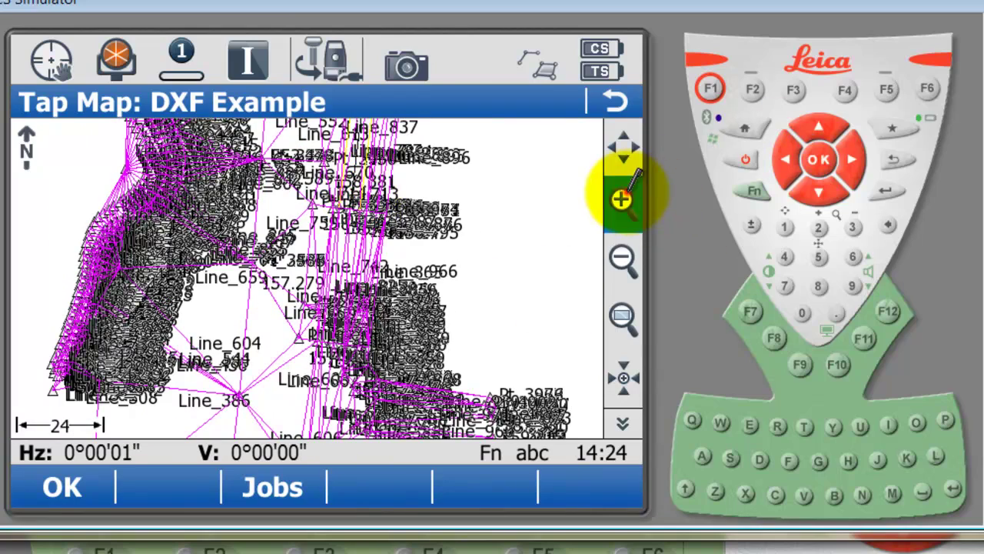
click(622, 198)
click(622, 198)
Step: Zoom in closely on the triangle point cluster and open Map View Settings
drag(388, 315, 286, 242)
drag(358, 333, 362, 220)
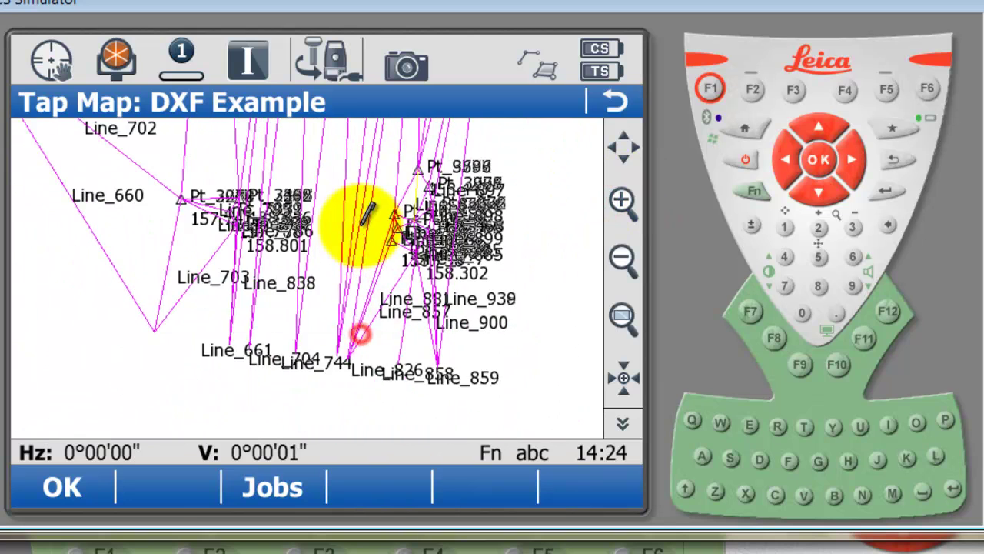
click(622, 199)
drag(434, 222, 269, 269)
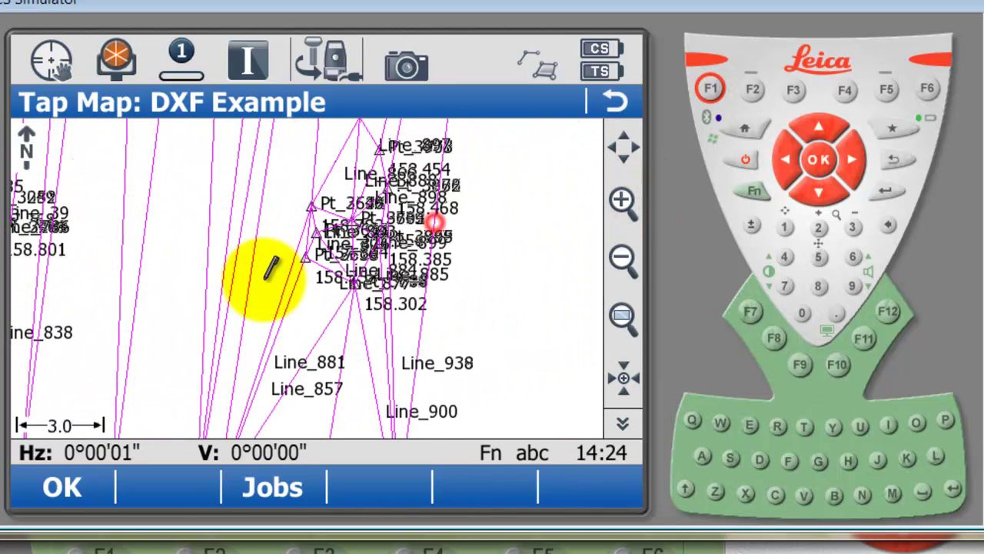
click(622, 198)
drag(418, 202, 329, 329)
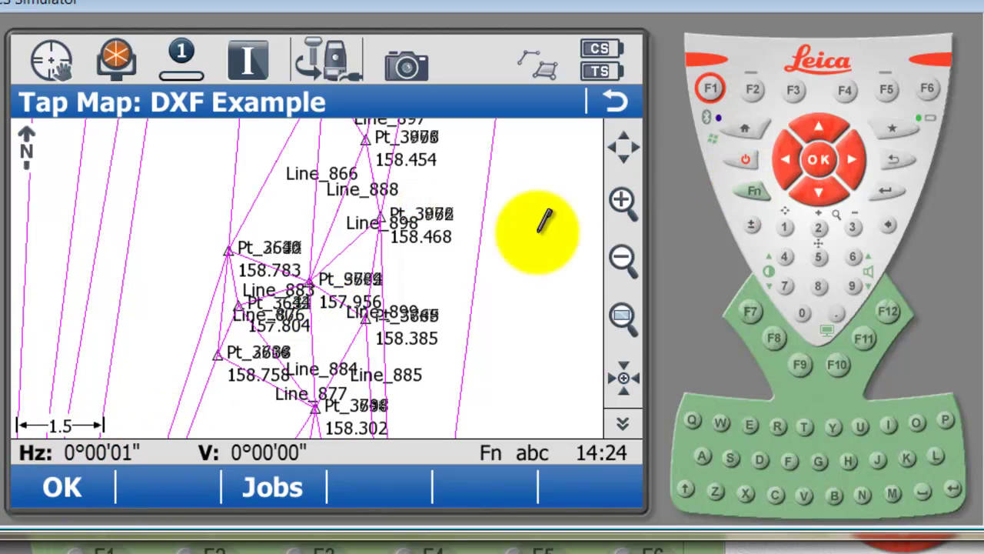
click(750, 196)
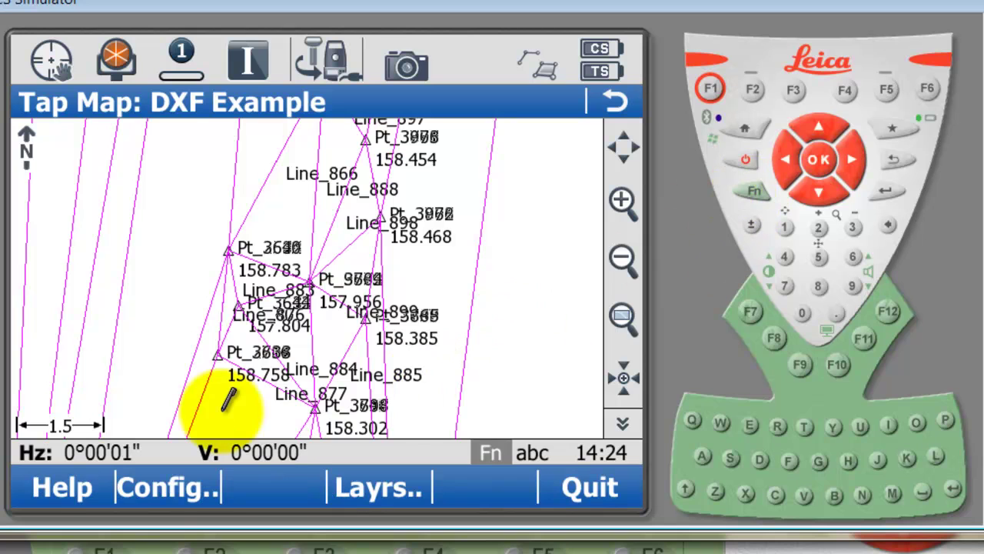
click(168, 478)
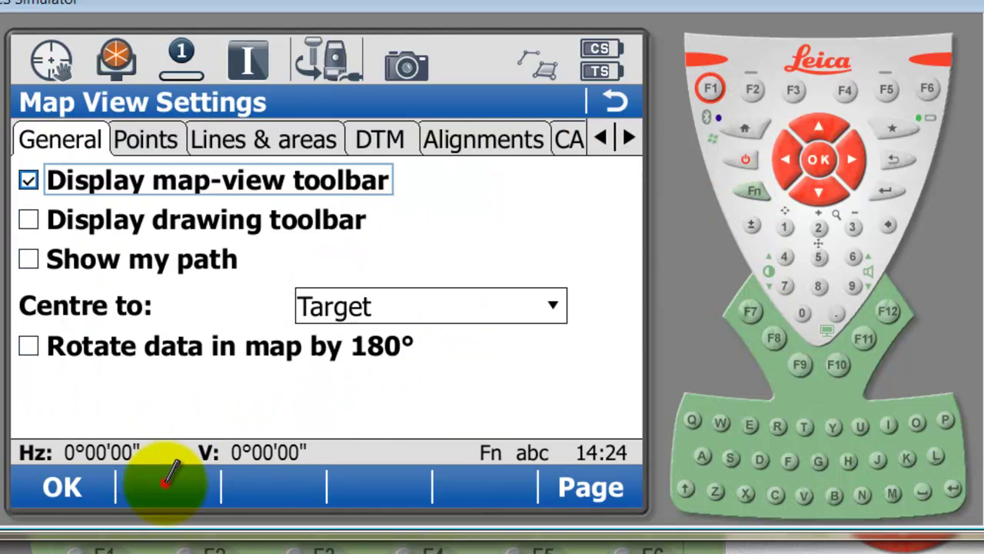
Step: Turn off point ID, point height, line ID and area ID labels on the map
click(147, 134)
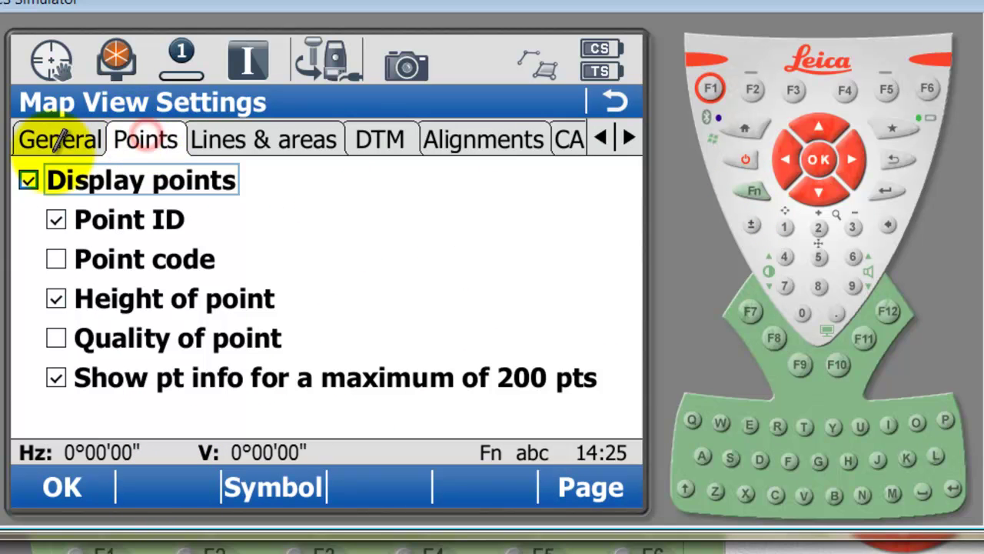
click(55, 220)
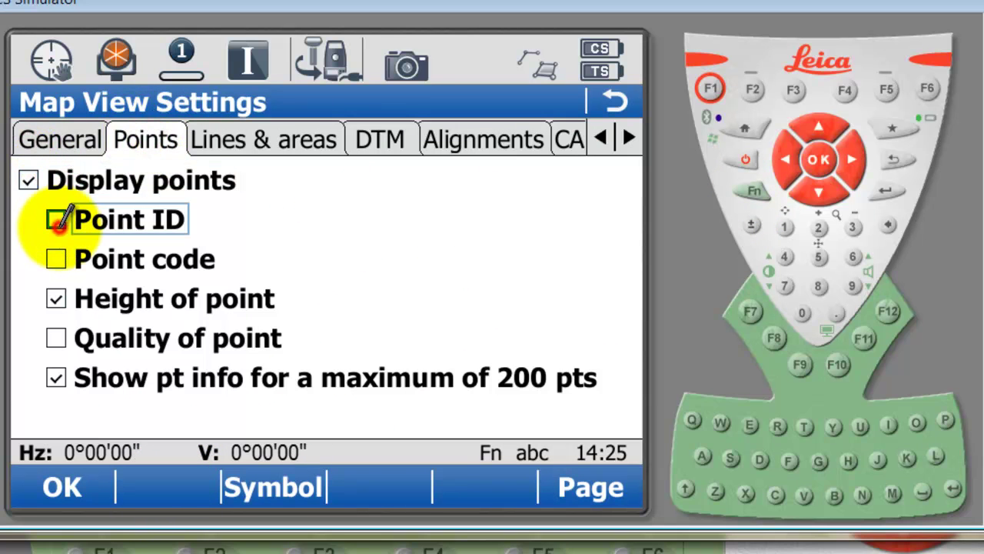
click(59, 299)
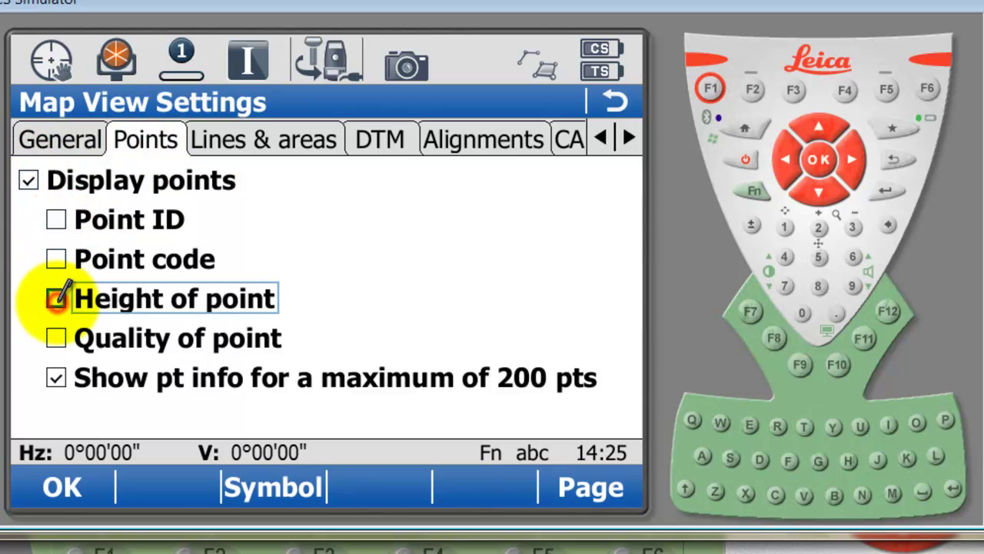
click(273, 137)
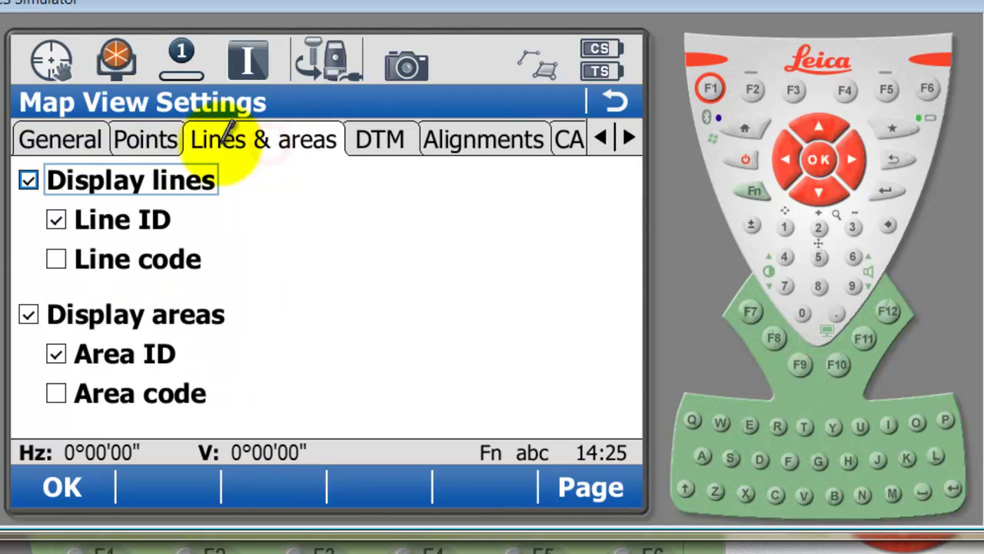
click(30, 179)
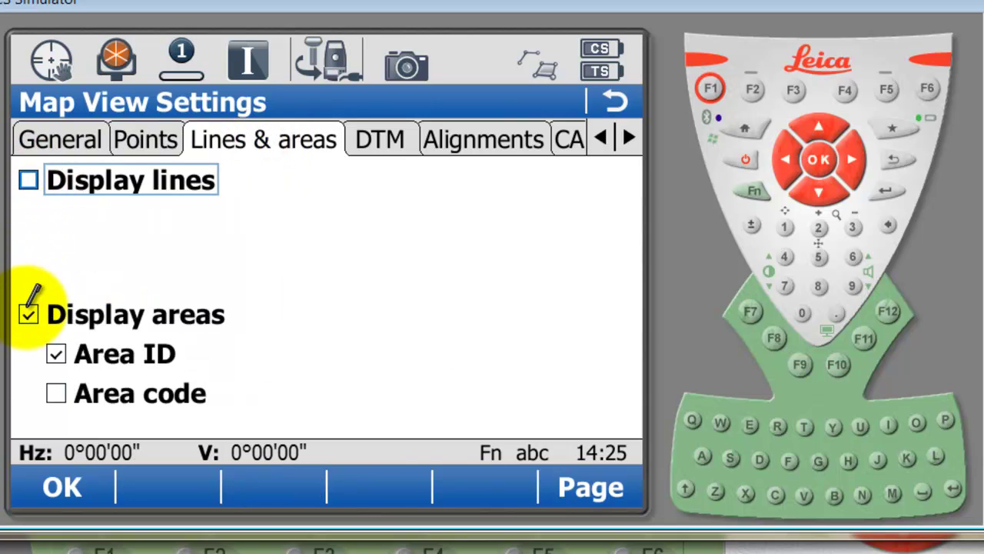
click(29, 180)
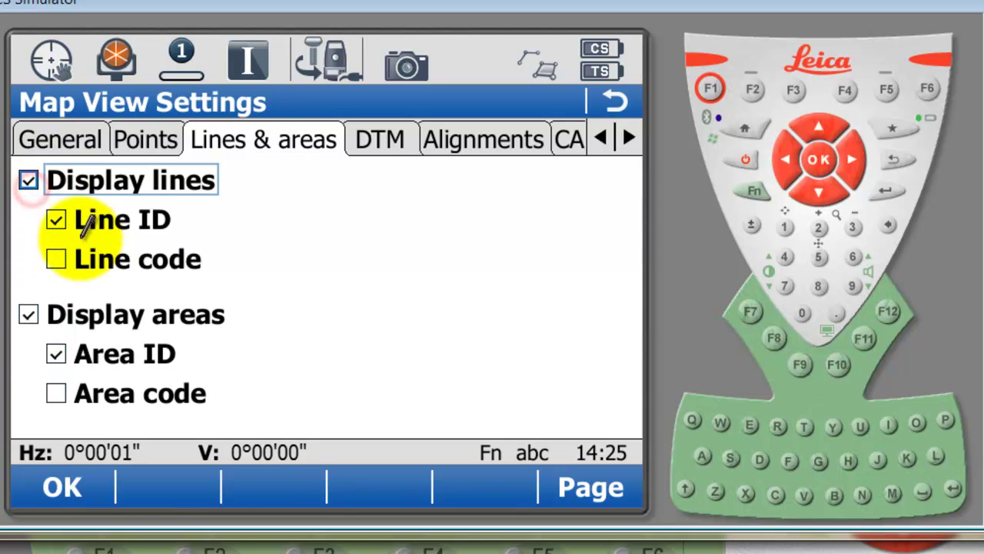
click(56, 219)
click(56, 353)
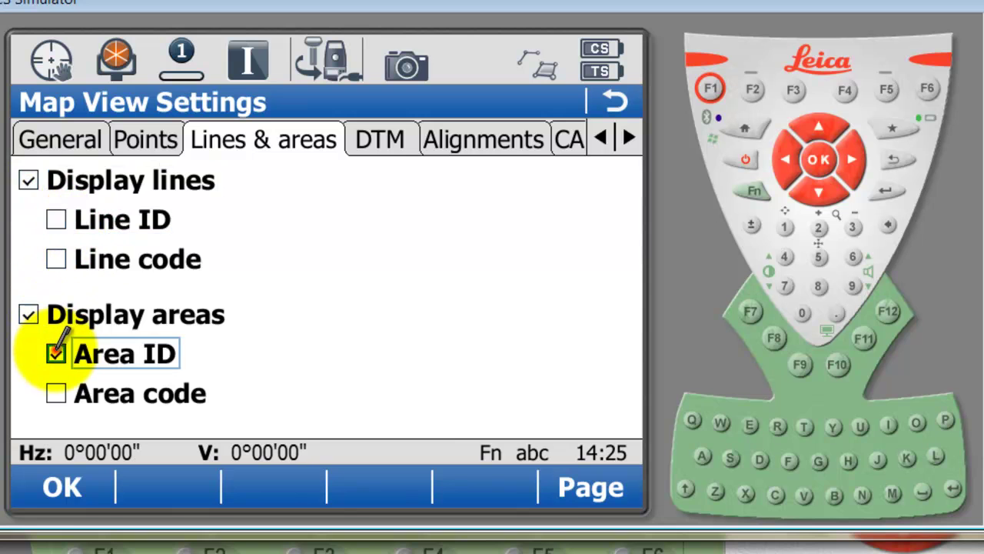
click(68, 473)
Step: Zoom out to scale 24 and centre the whole triangle network
click(622, 257)
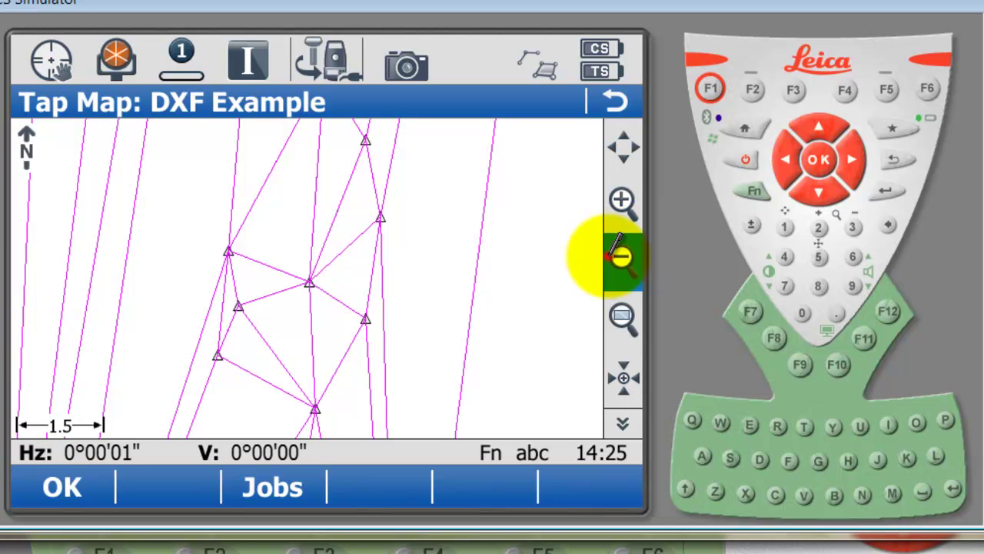
click(625, 256)
click(623, 257)
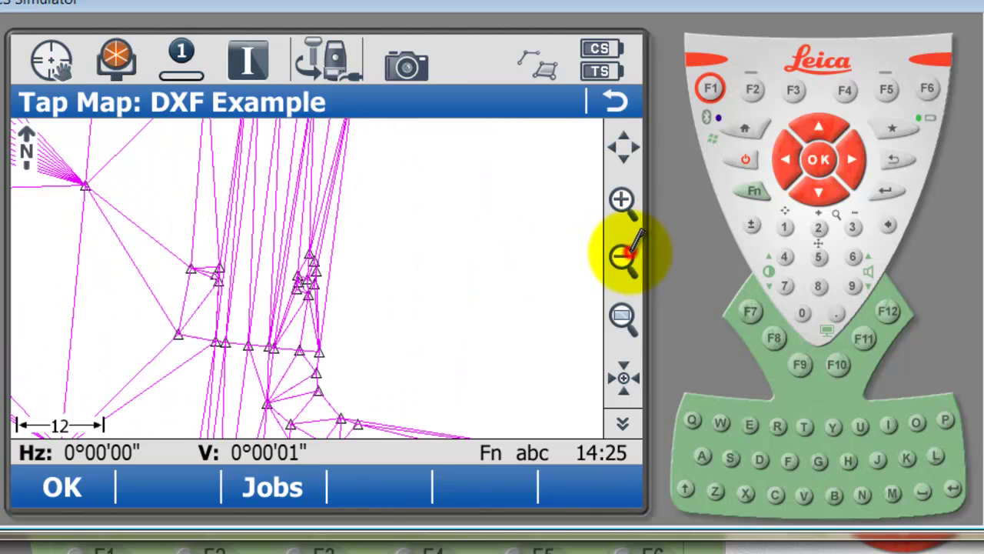
click(622, 257)
drag(281, 325, 351, 282)
drag(266, 171, 290, 240)
drag(297, 181, 281, 223)
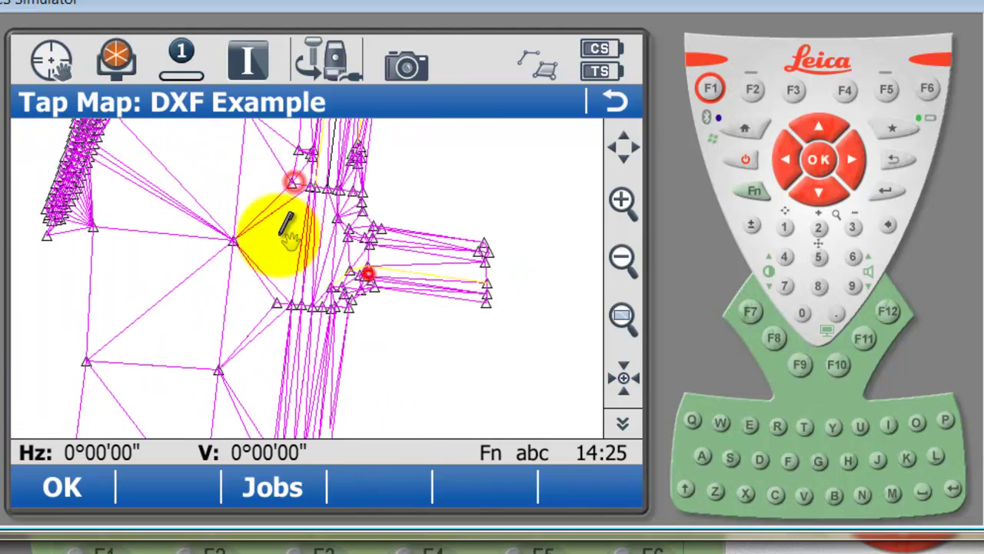
drag(453, 358, 392, 319)
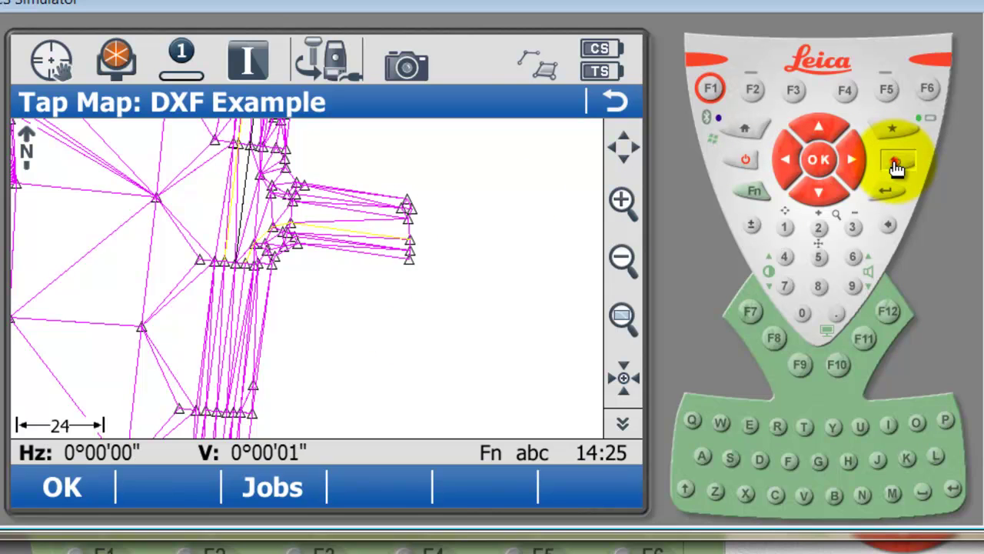
Step: Leave the map and return to the DXF Example main menu
click(896, 165)
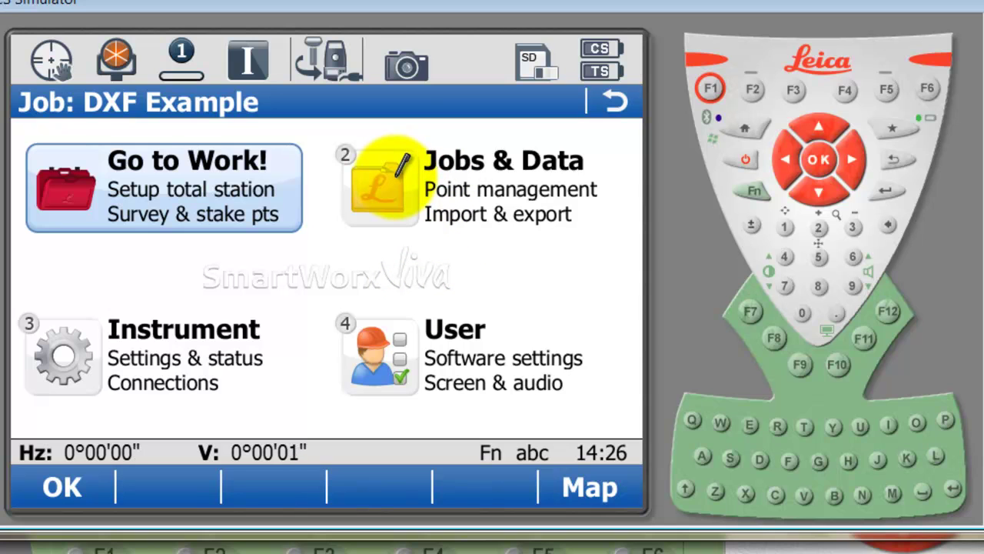
Step: Create a new job named 'DXF DTM Example' with no CAD files attached, and store it
click(400, 164)
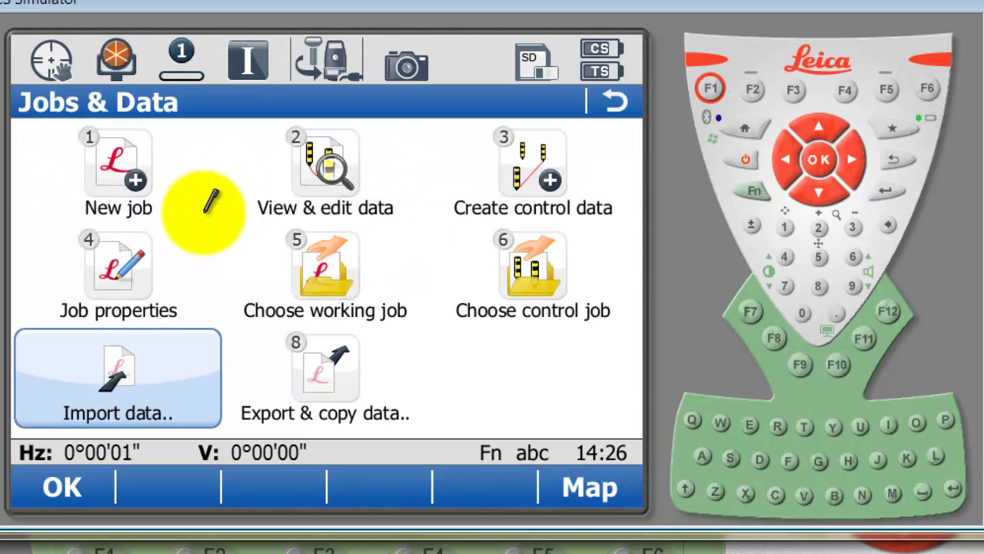
click(116, 164)
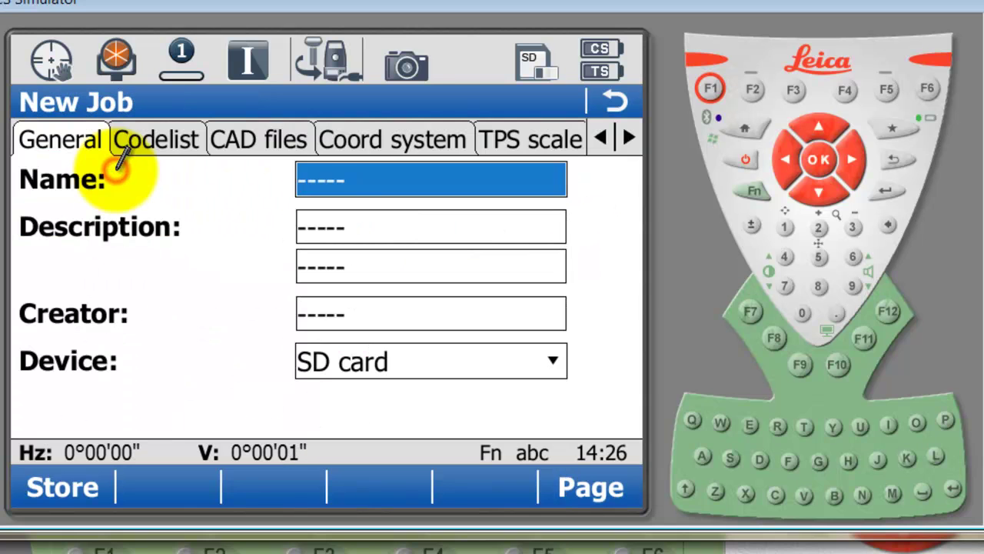
click(329, 181)
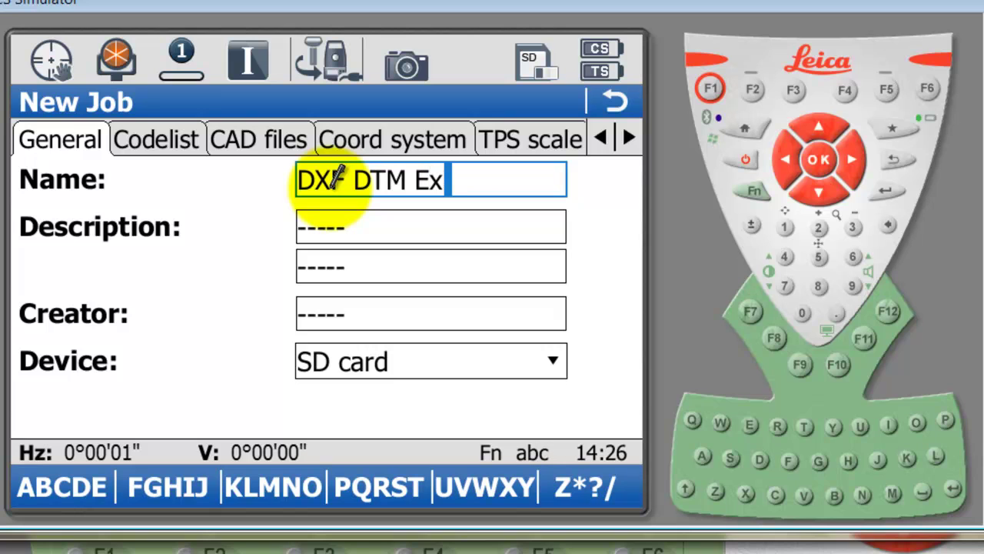
key(Return)
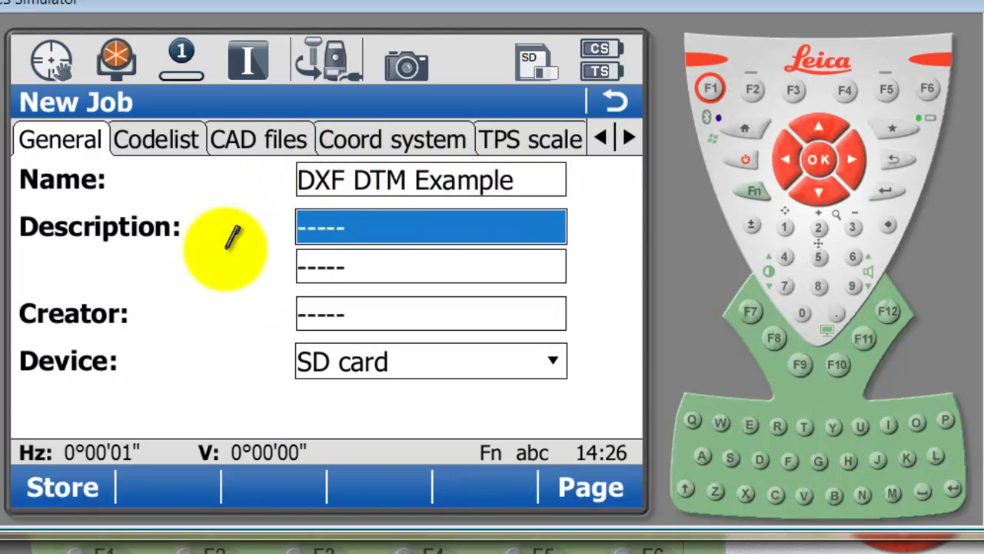
click(266, 137)
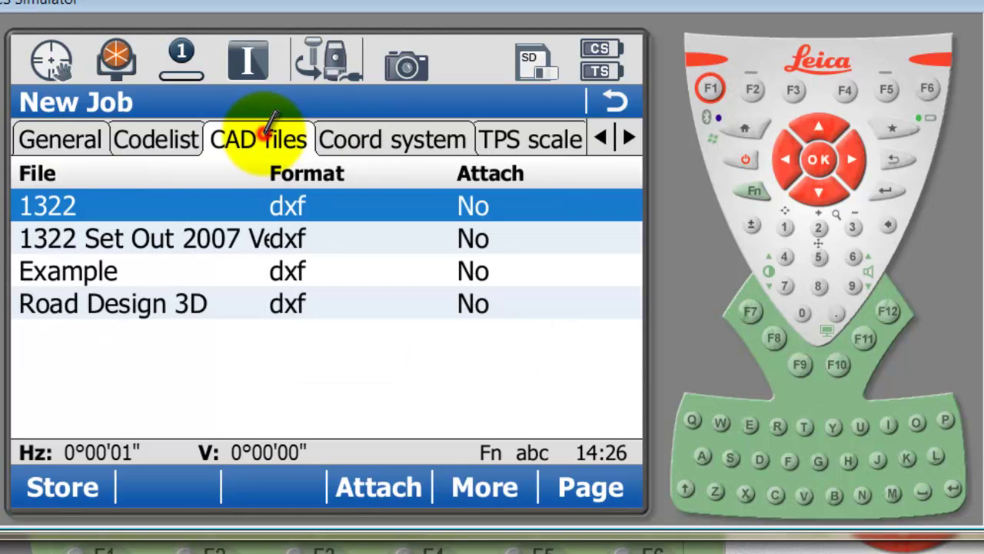
click(56, 485)
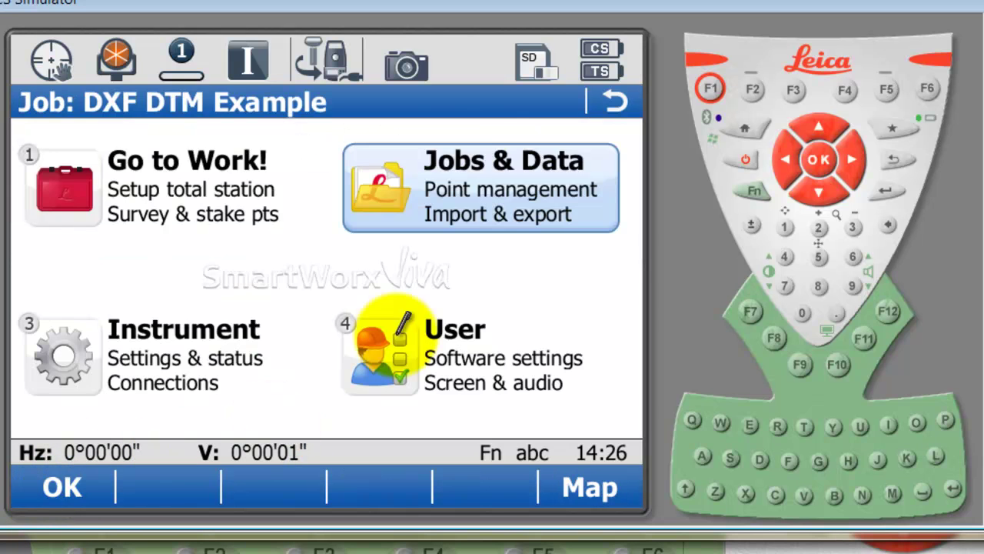
Step: Import Road Design 3D as DTM data into the DXF DTM Example job, producing 935 triangles
click(415, 170)
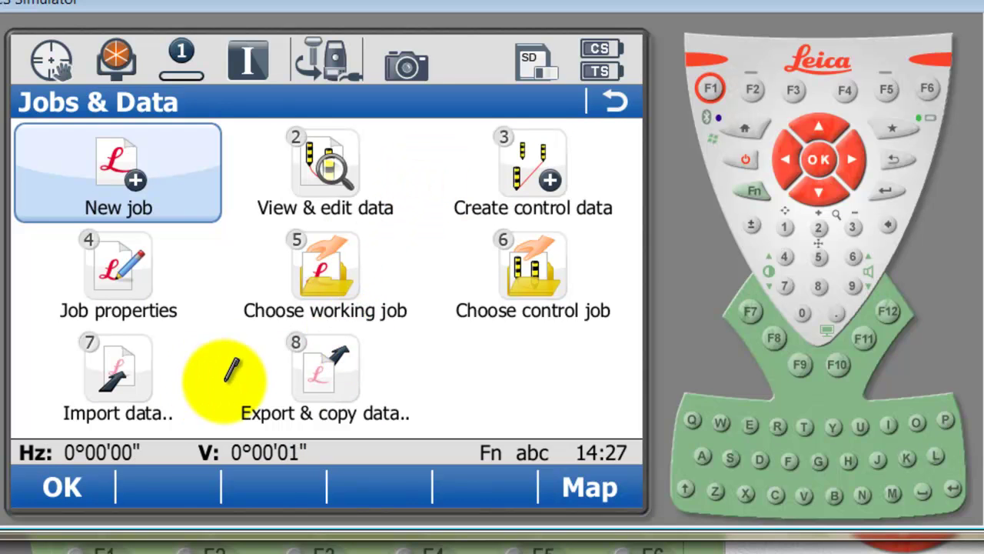
click(124, 372)
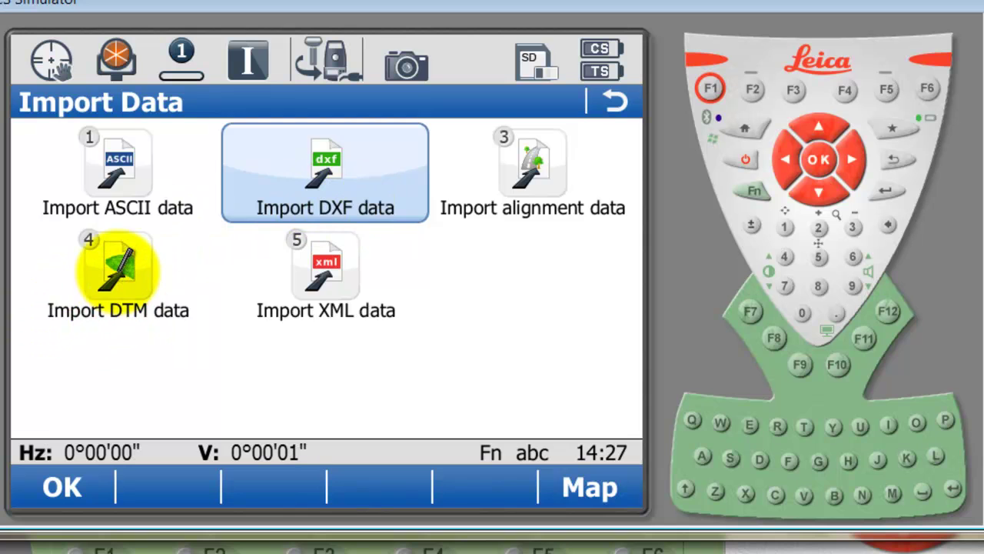
click(122, 277)
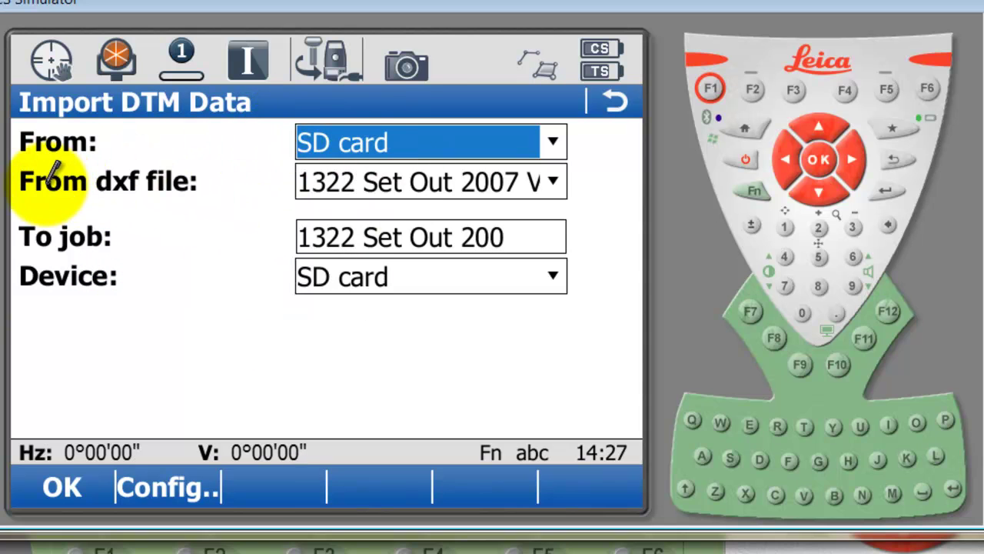
click(344, 177)
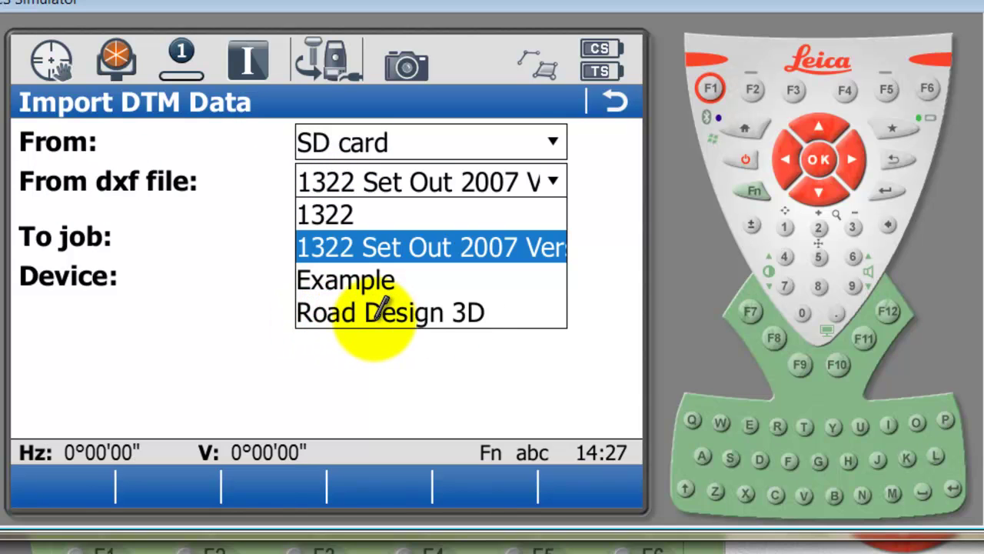
click(431, 311)
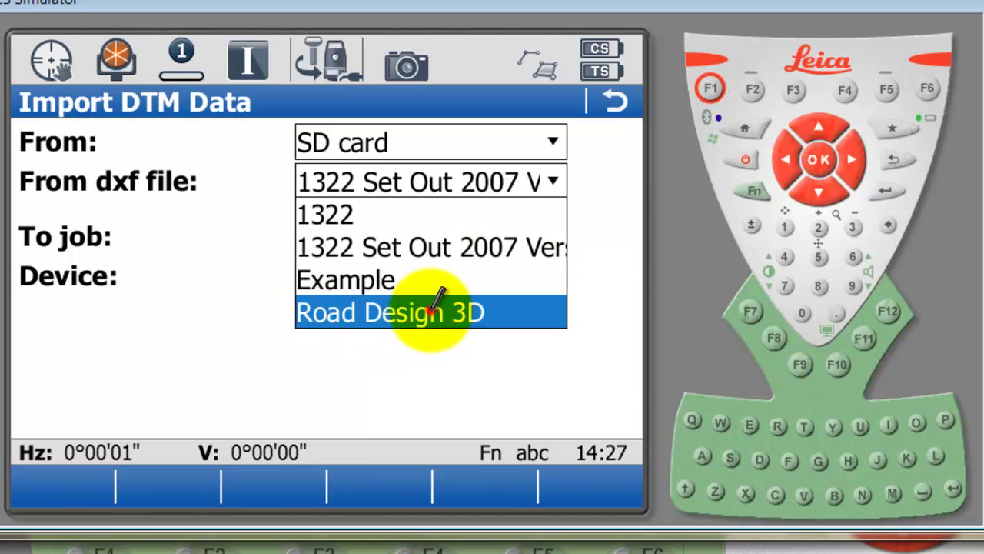
click(432, 310)
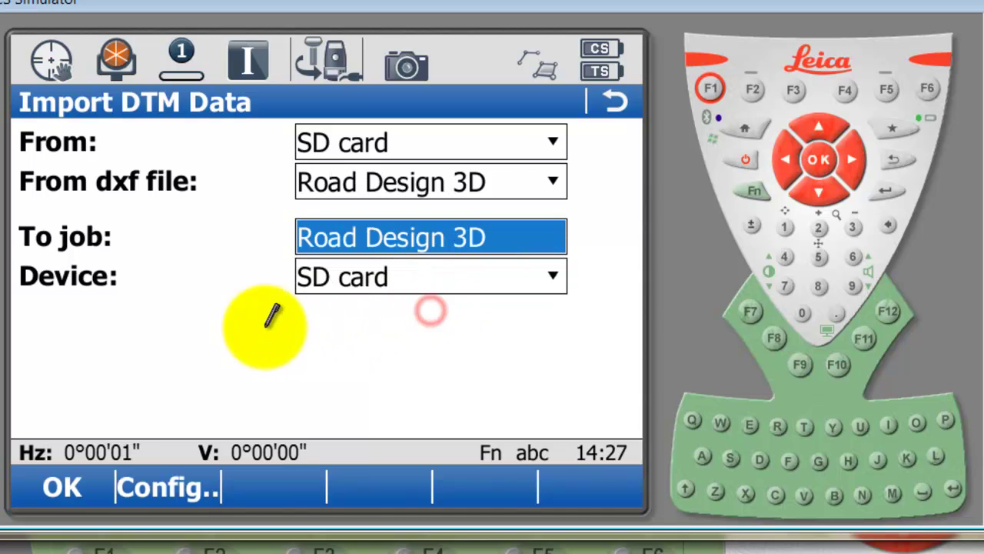
click(506, 234)
text(DXF DTM Example)
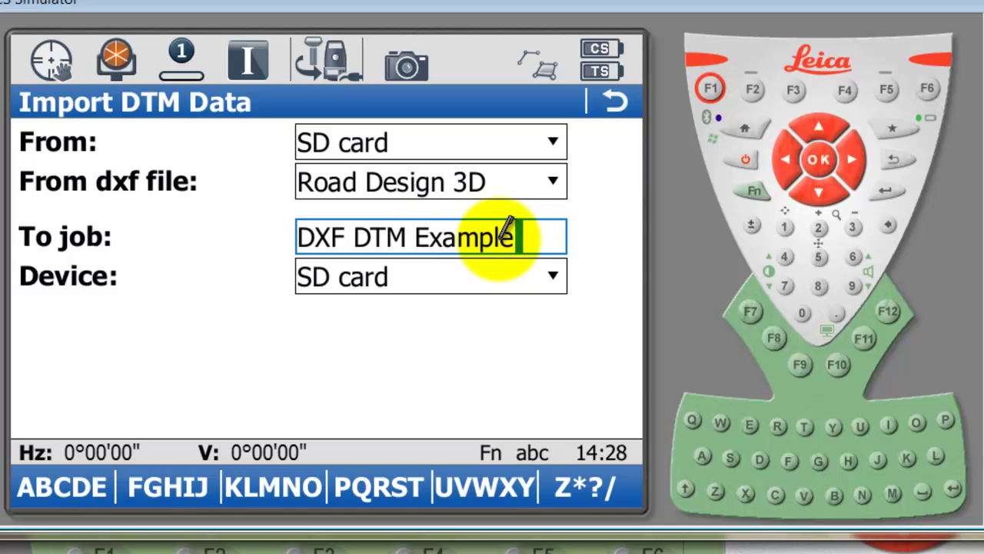
key(Return)
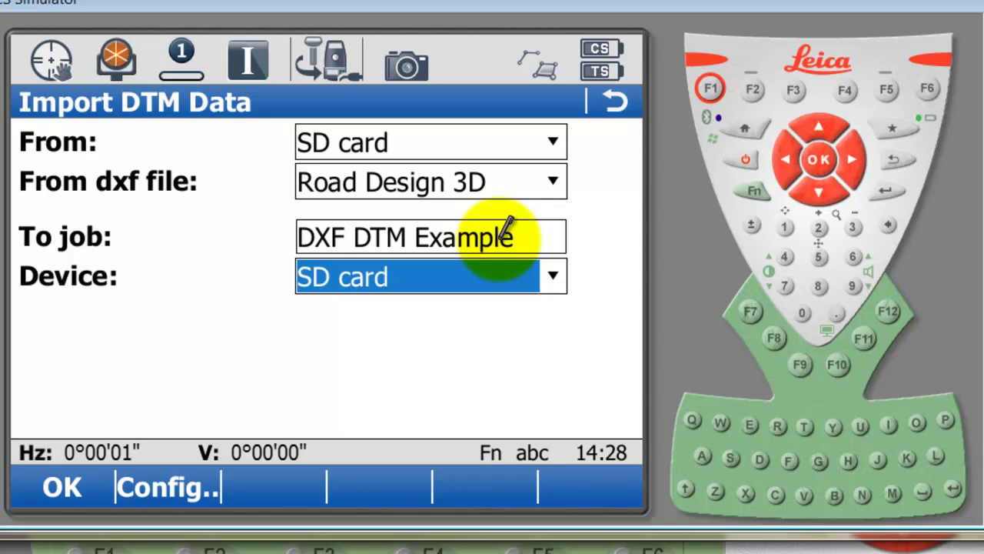
click(60, 485)
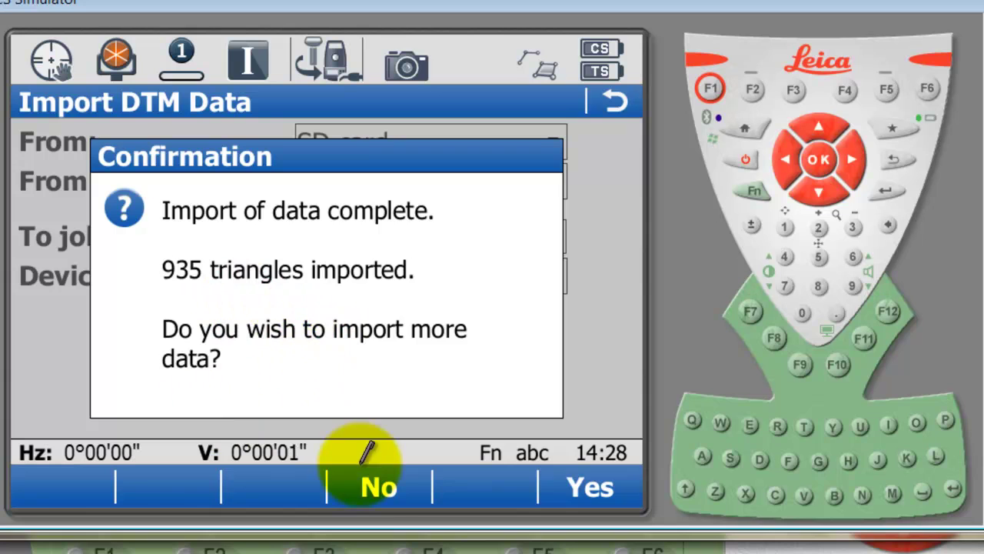
Step: Decline further imports and start Stakeout DTM using the DXF DTM Example model
click(366, 489)
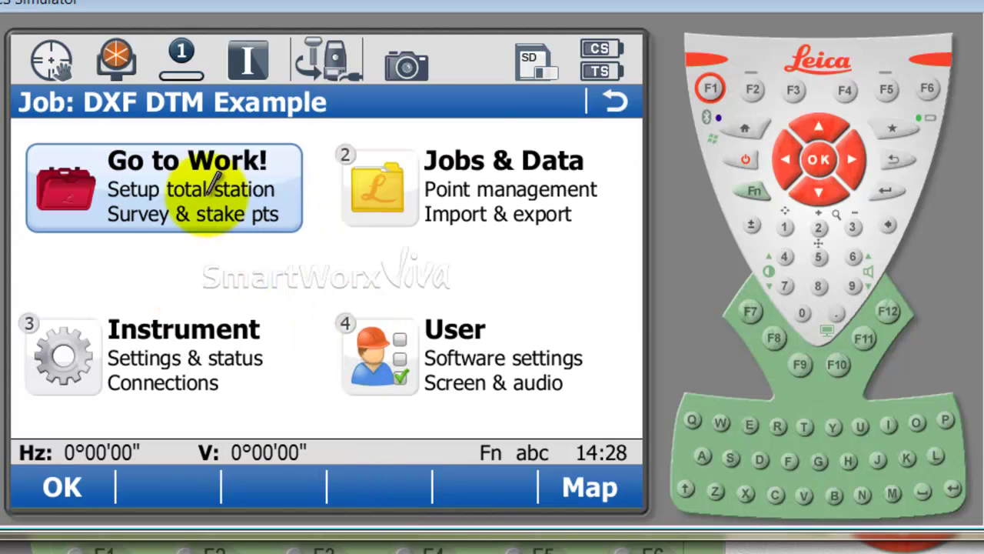
click(137, 169)
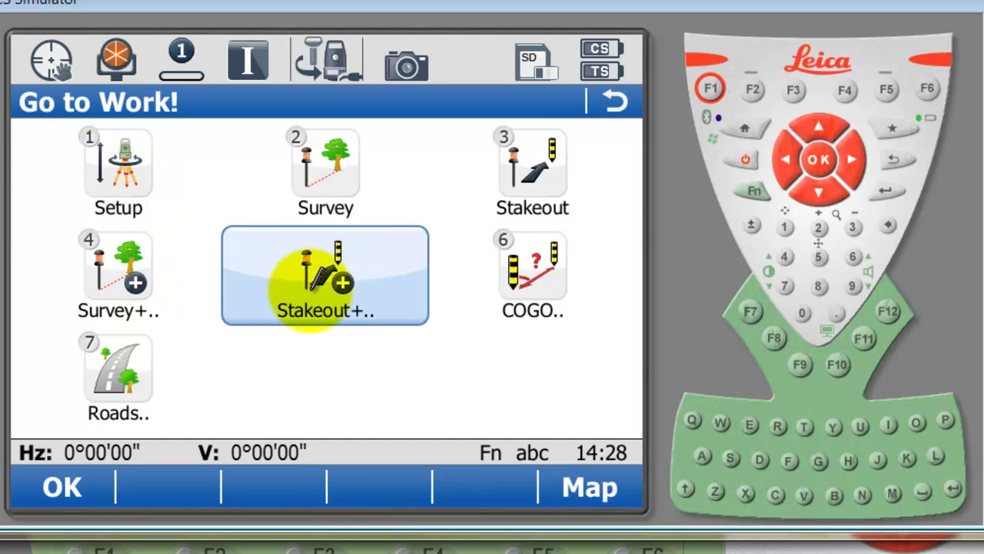
click(324, 285)
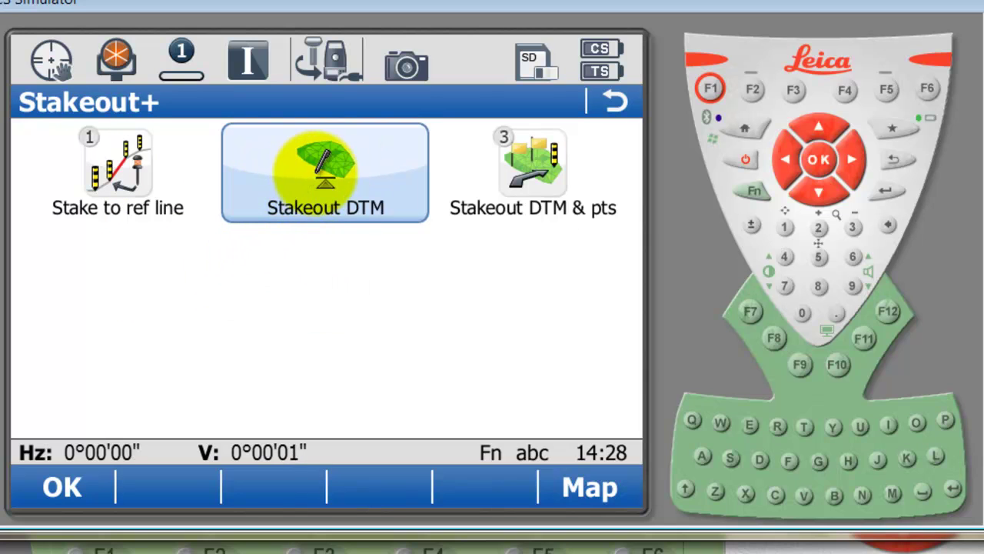
click(315, 173)
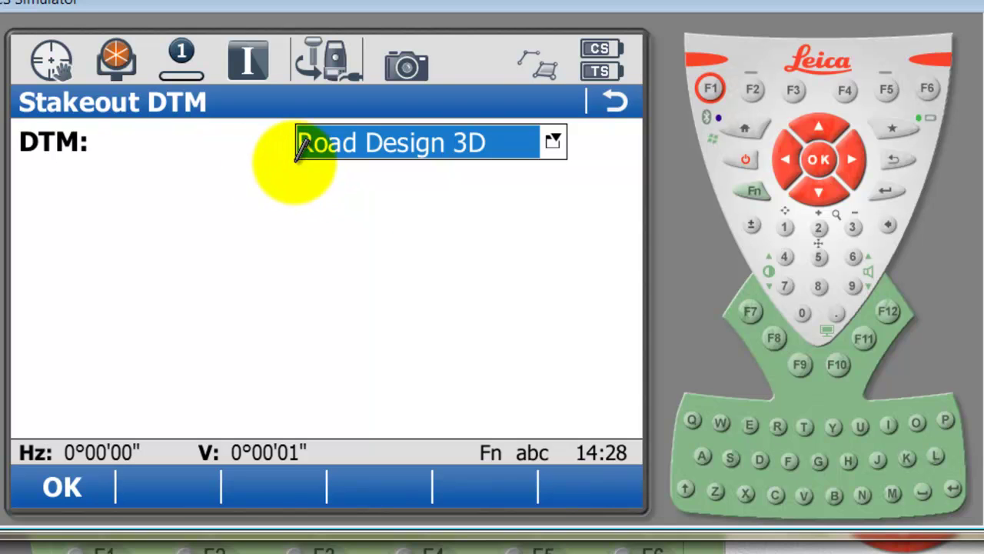
click(354, 146)
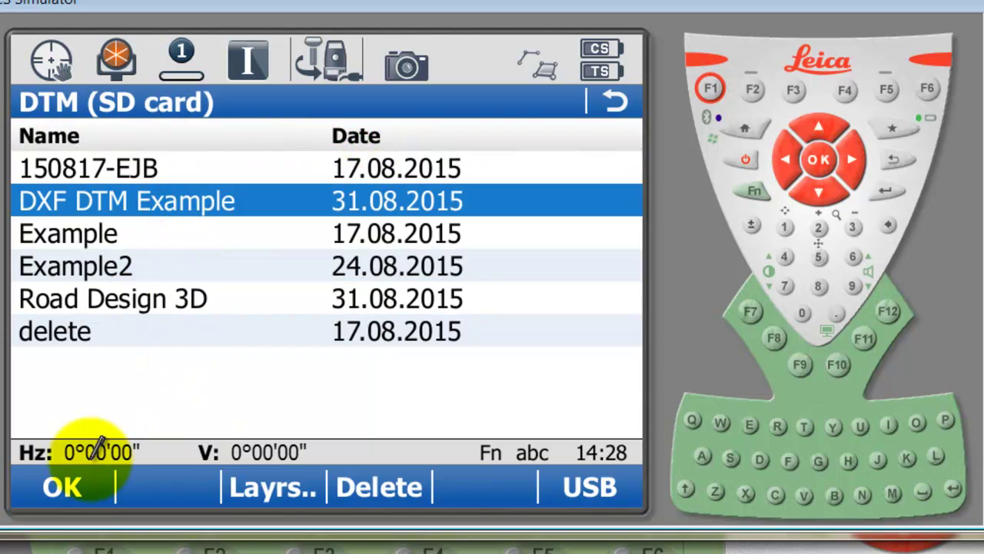
click(68, 488)
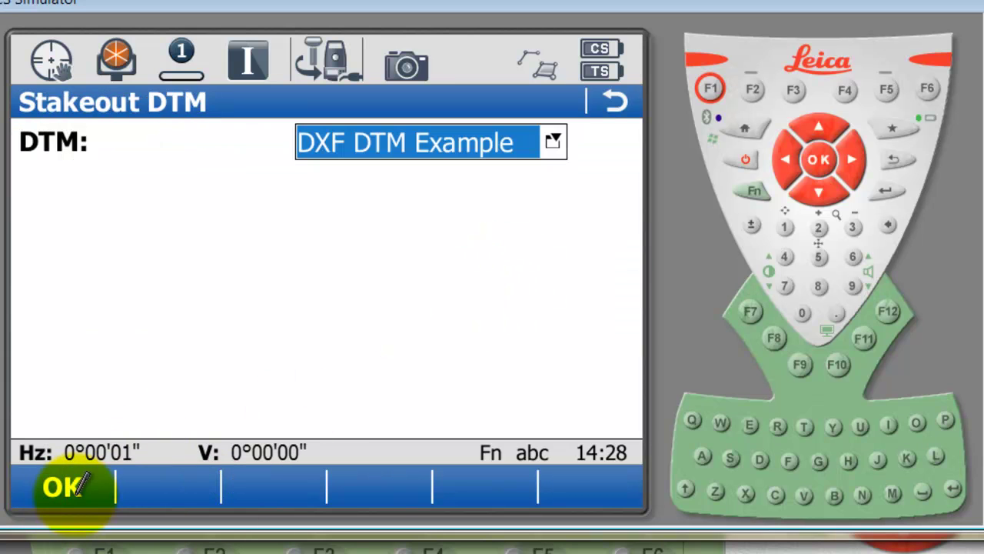
click(71, 490)
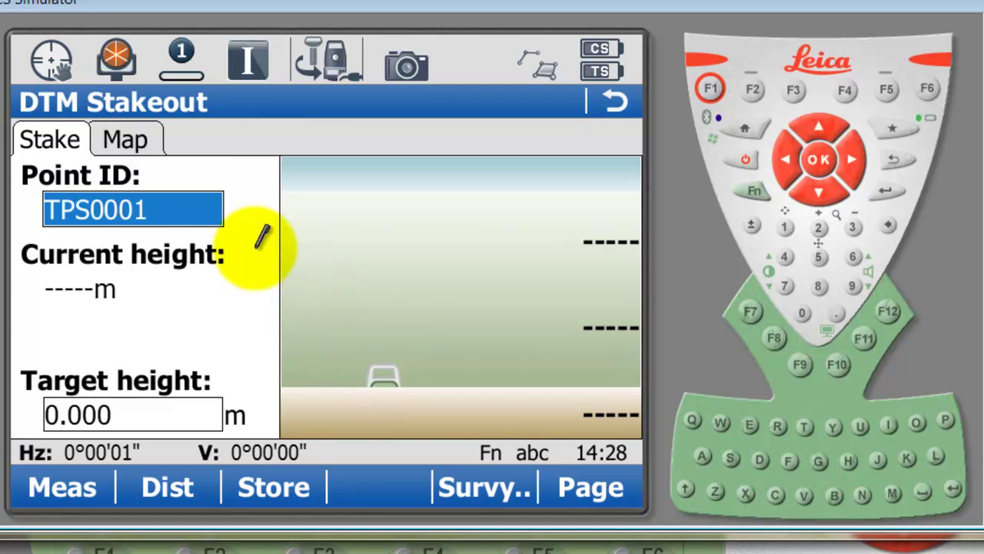
Step: Show the DTM triangles on the Map tab and pan the road structure to mid-map
click(126, 138)
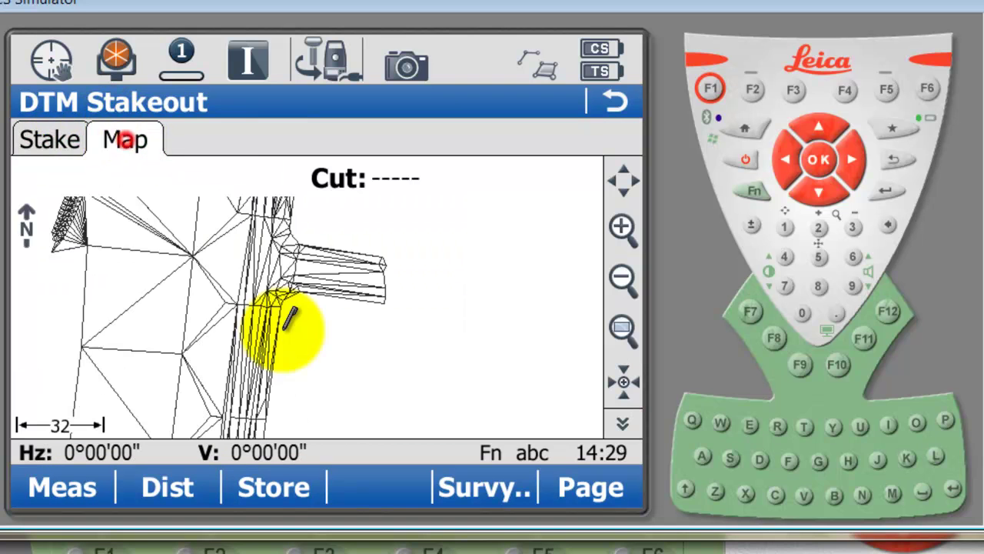
drag(255, 279, 307, 384)
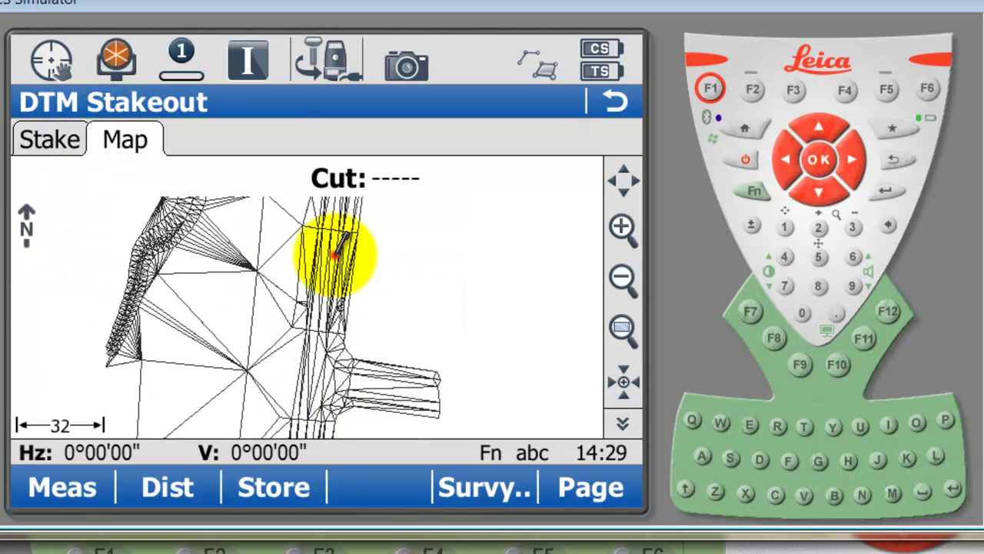
drag(330, 256, 323, 376)
drag(334, 285, 268, 365)
drag(241, 402, 281, 318)
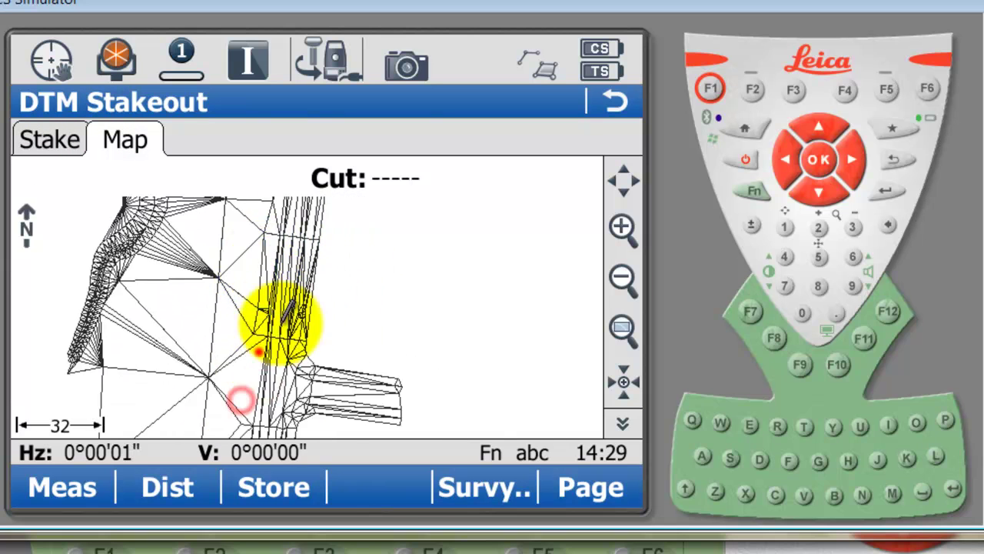
drag(259, 351, 286, 283)
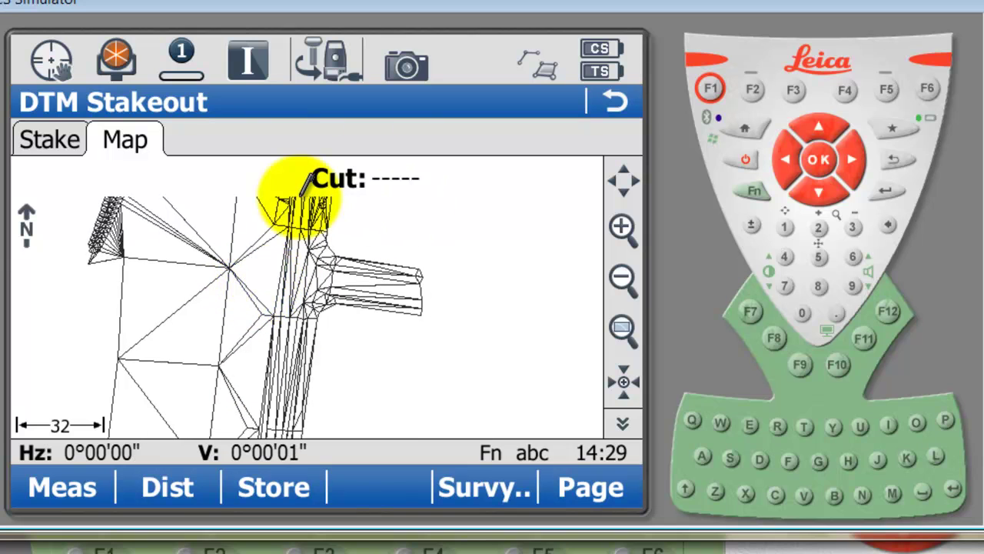
Step: Exit DTM Stakeout back through the menus to the job's main menu
click(898, 159)
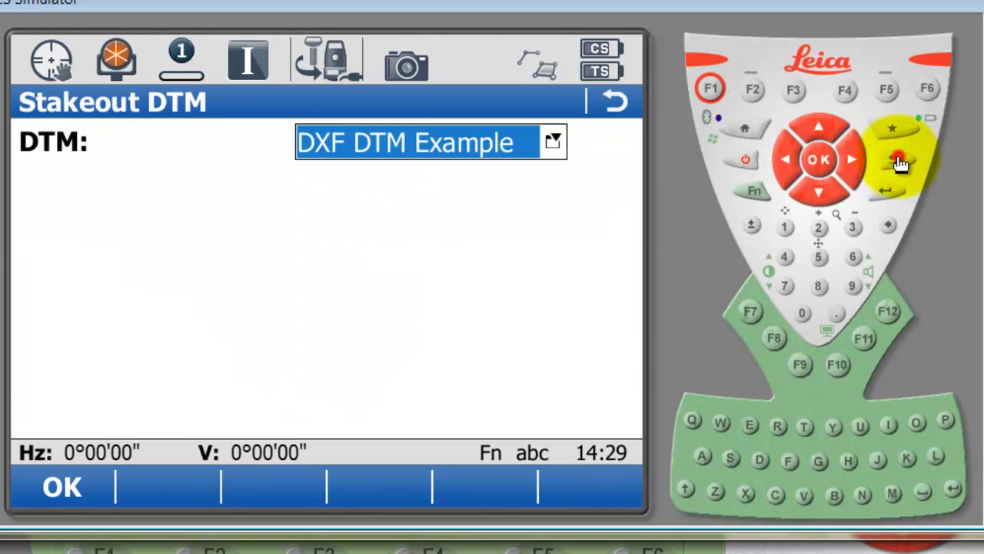
click(899, 160)
click(894, 163)
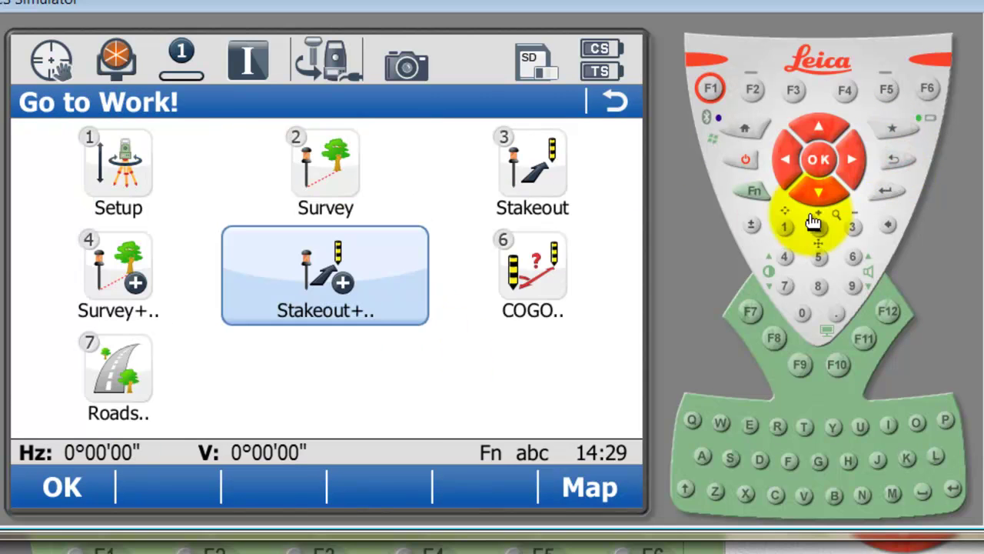
click(891, 163)
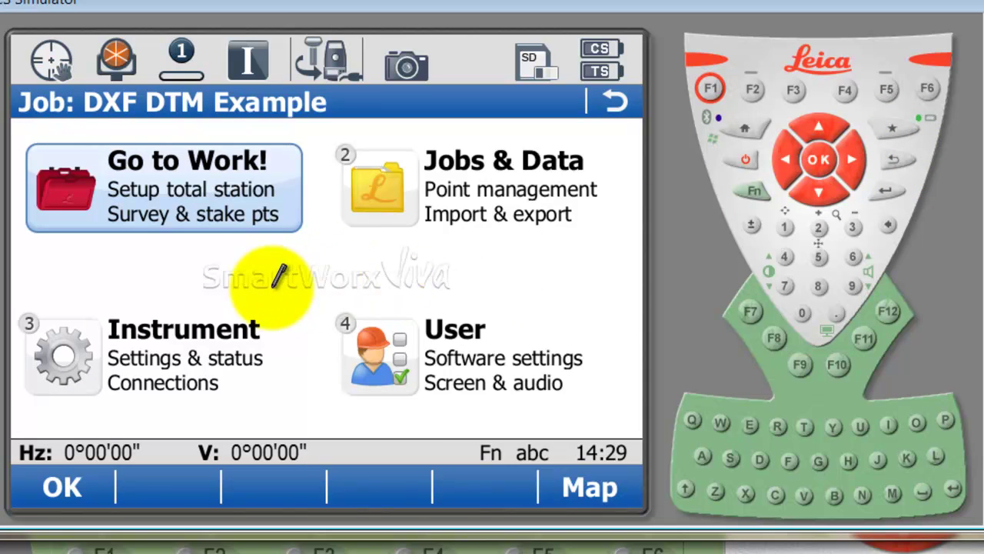